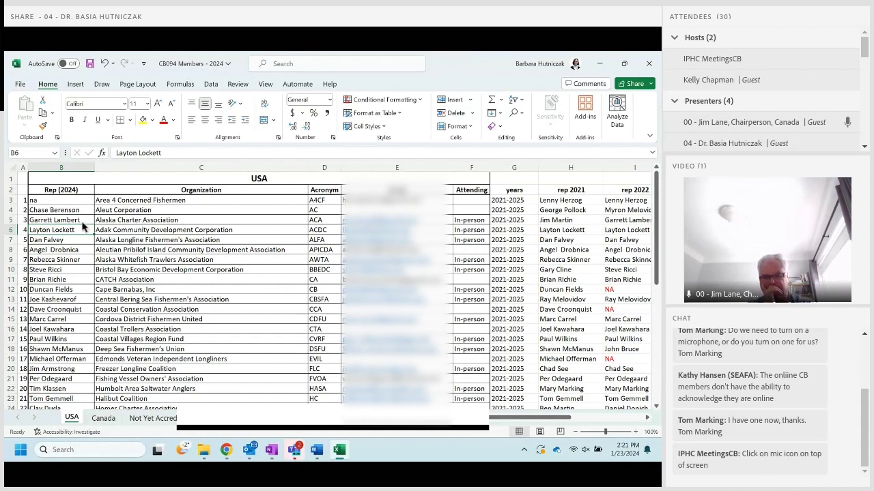
left_click(34, 211)
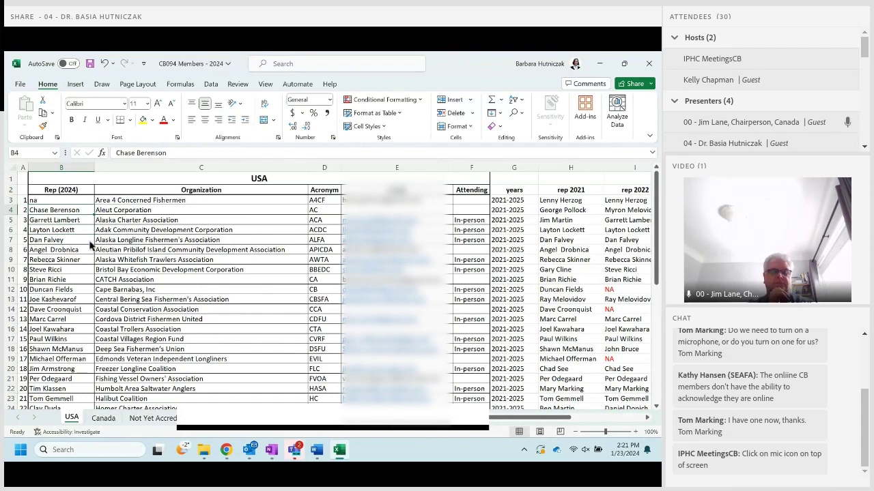
key("Down")
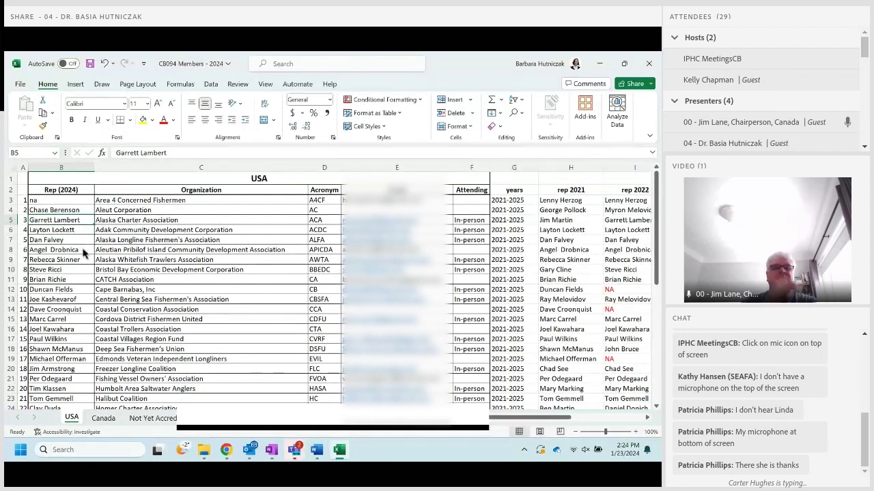
Overwrite B7 with the new Alaska Longline Fishermen's Association rep's name, then move down to B10.
key("Down")
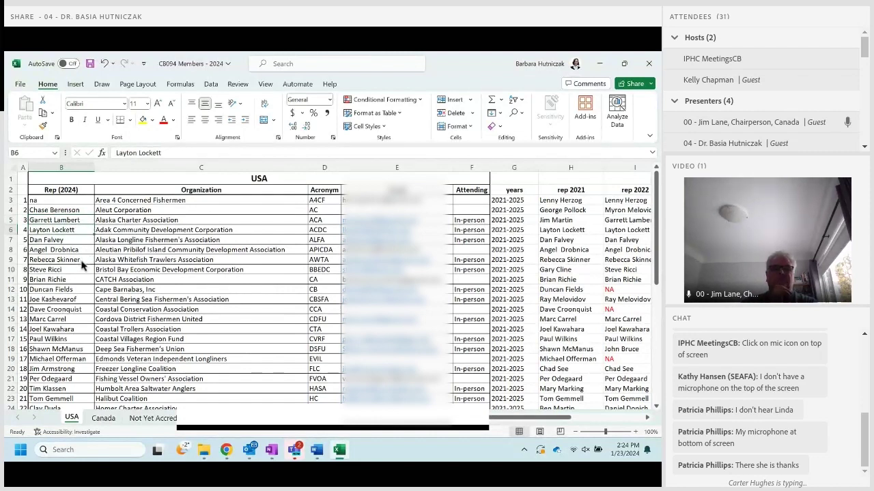
key("Down")
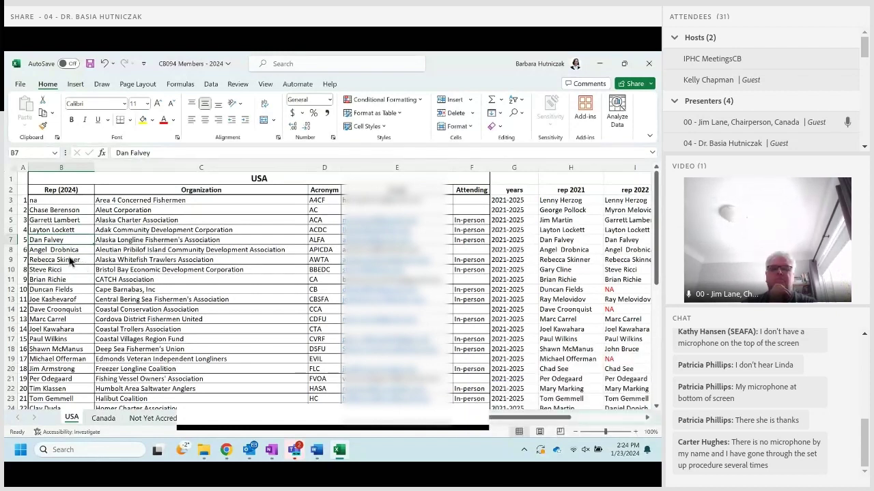
type("dick")
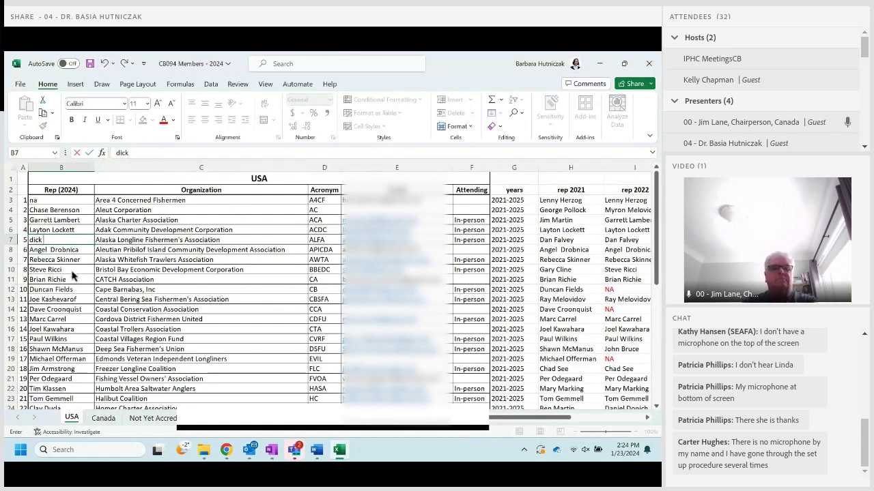
key("Return")
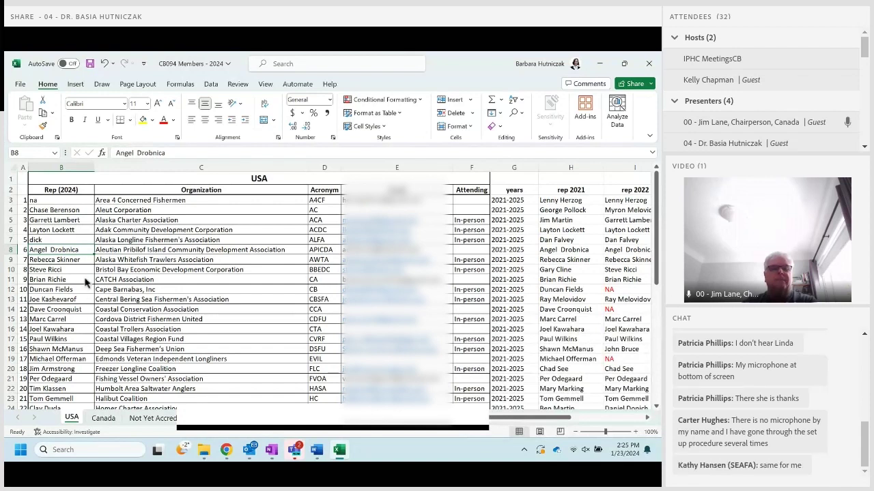
key("Down")
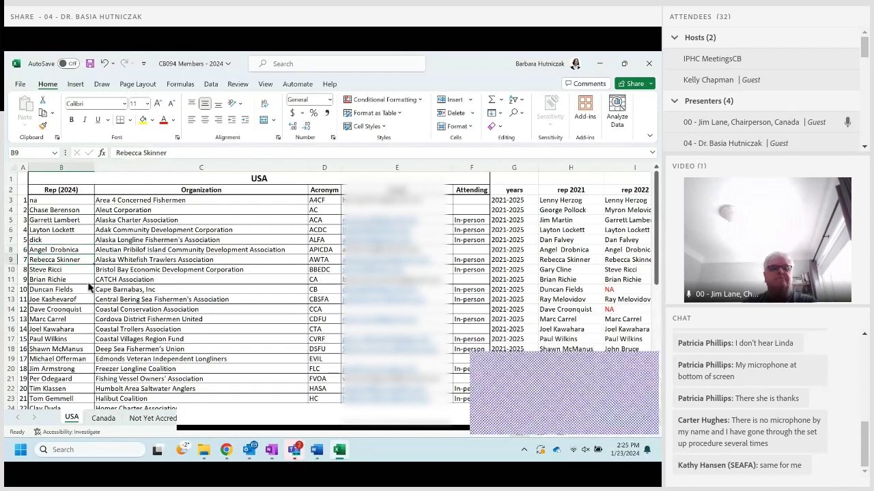
key("Down")
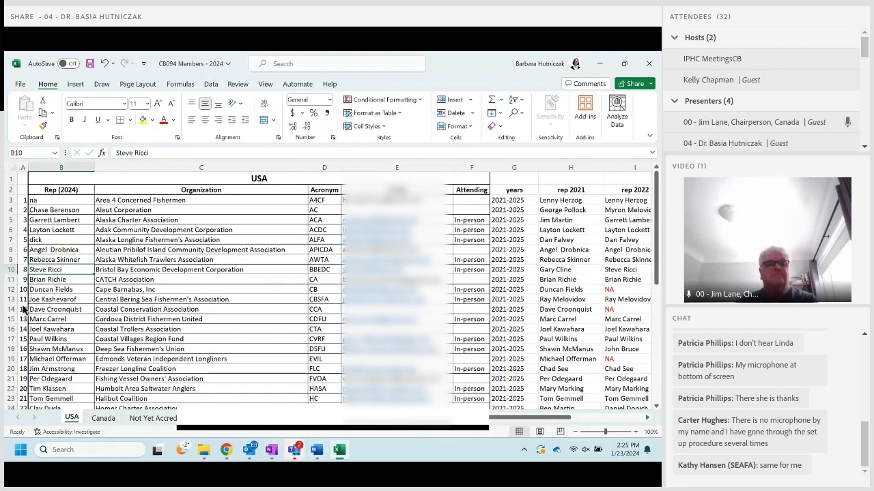
Enter na in B10, B12 and B14 for Bristol Bay, Cape Barnabas and Coastal Conservation.
type("na")
key("Return")
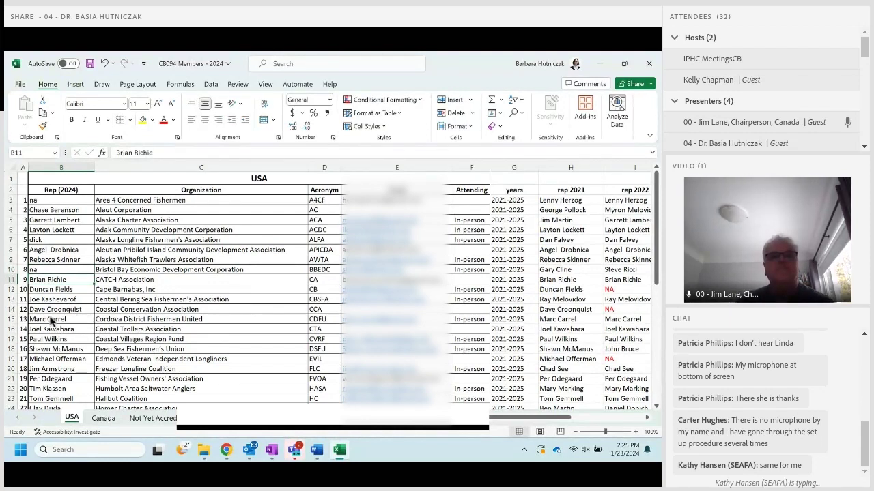
key("Down")
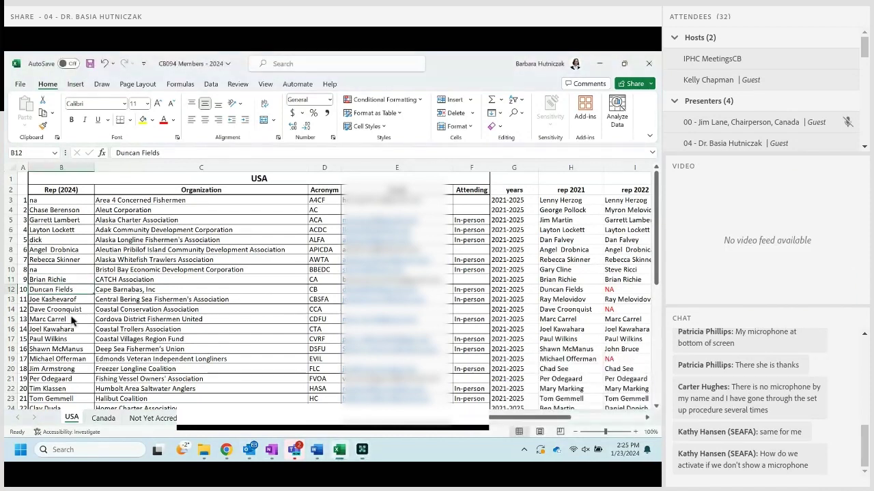
type("na")
key("Return")
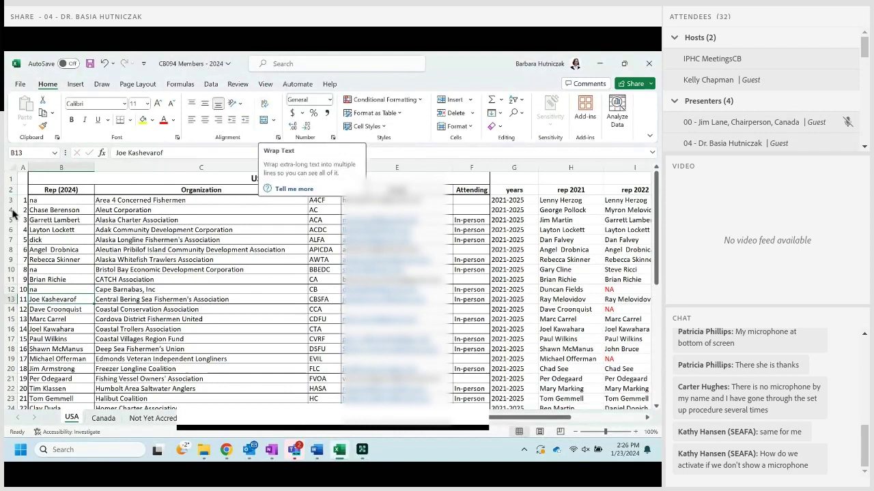
key("Down")
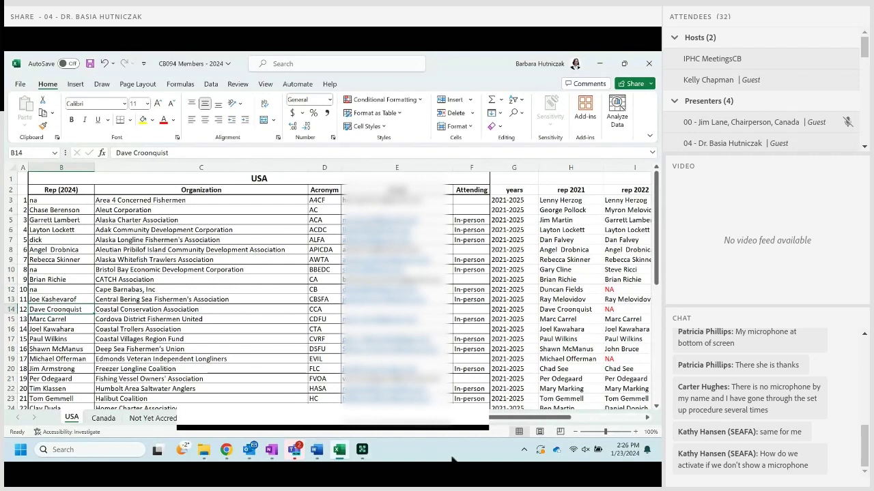
type("na")
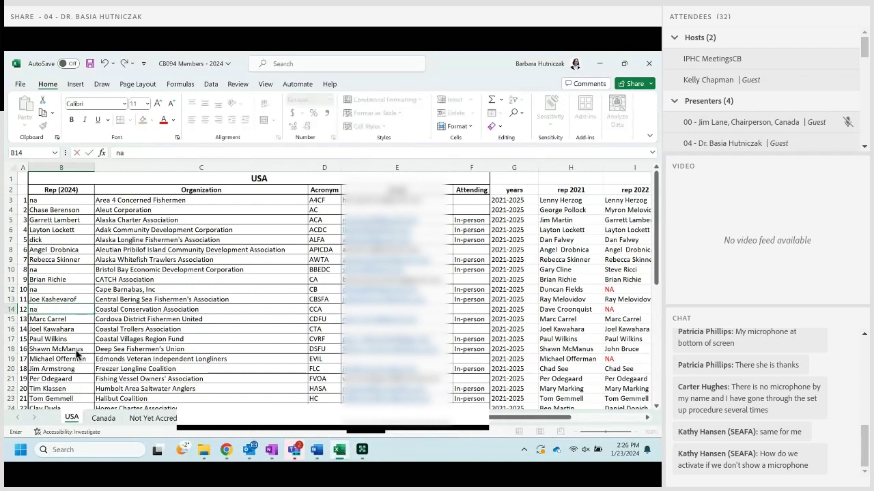
key("Return")
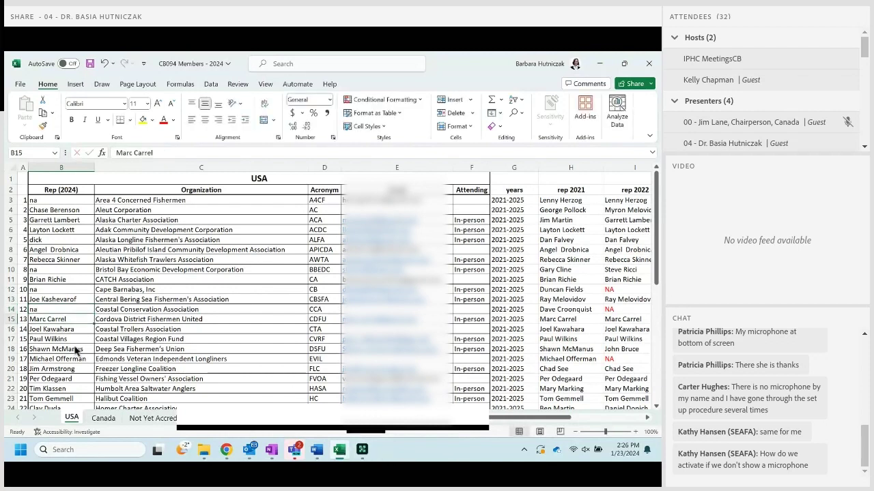
key("Return")
Enter na in B17 and B19 for Coastal Villages Region Fund and Edmonds Veteran Independent Longliners.
scroll(81, 331, "down", 2)
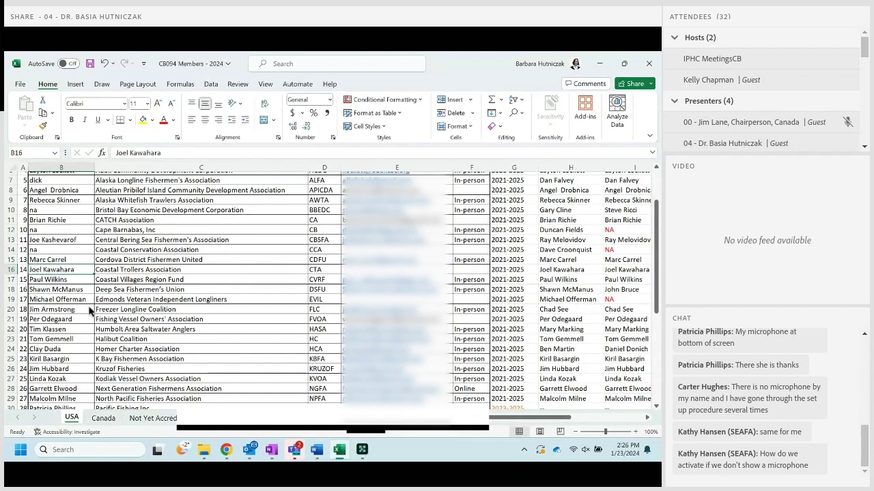
key("Return")
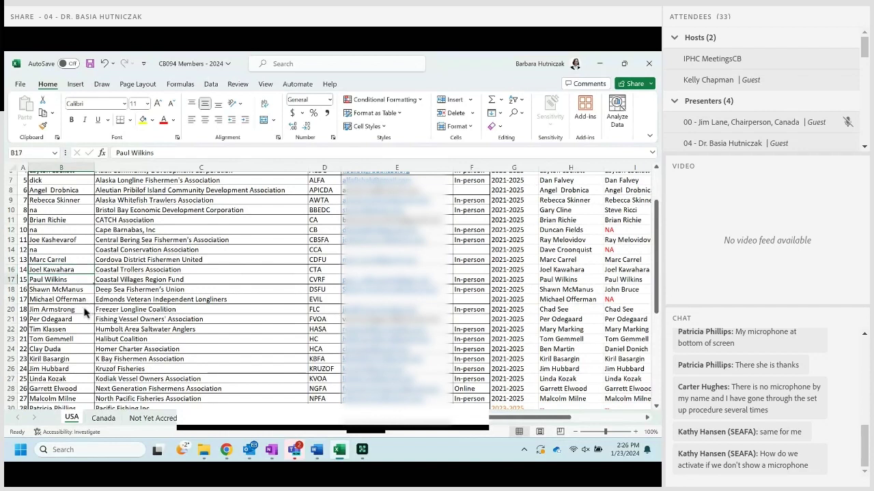
type("na")
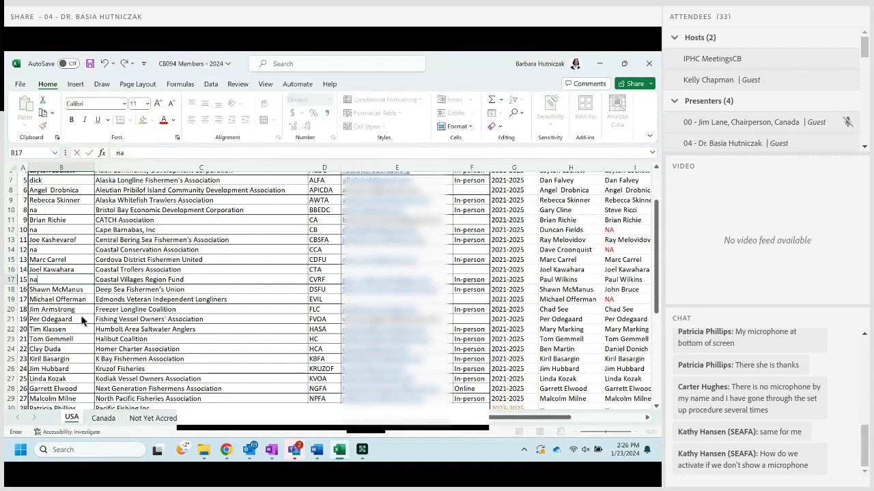
key("Return")
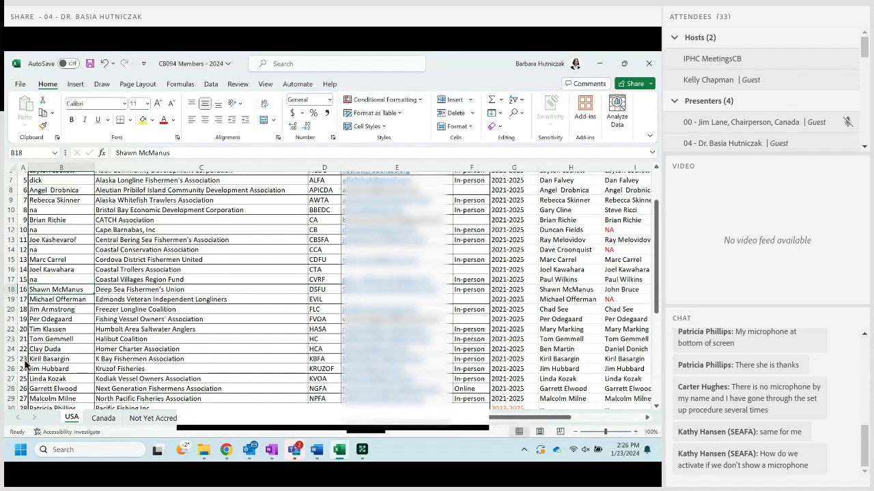
key("Down")
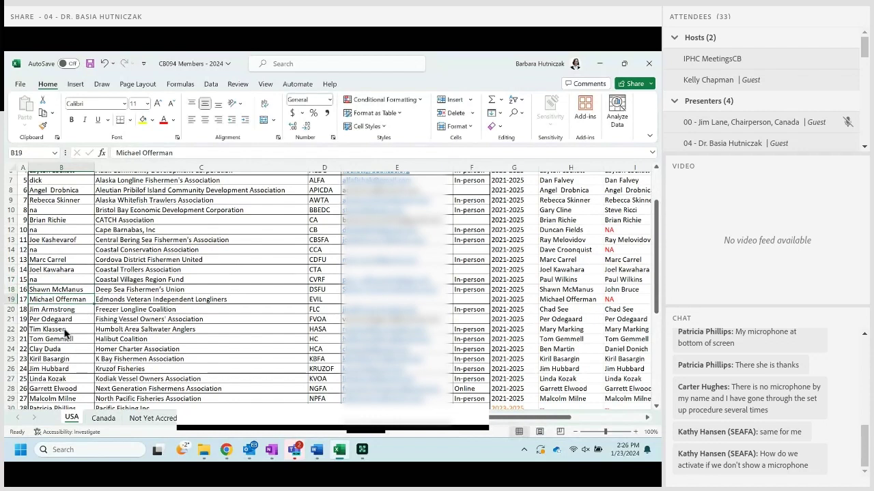
type("na")
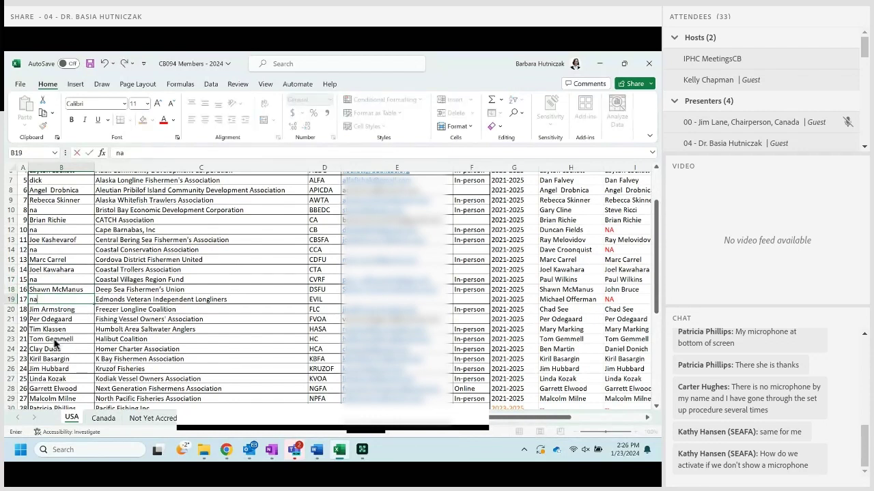
key("Return")
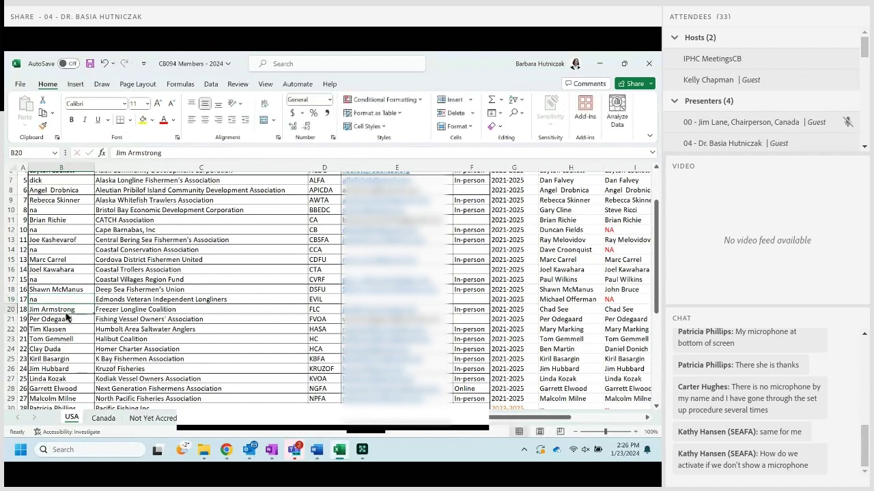
scroll(61, 321, "down", 2)
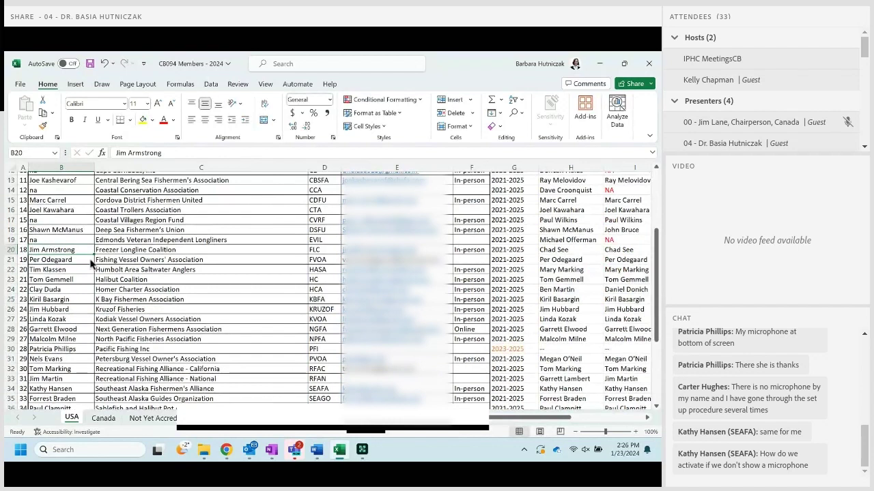
Undo the na on the Freezer Longline Coalition rep and append a tbd note instead.
type("na")
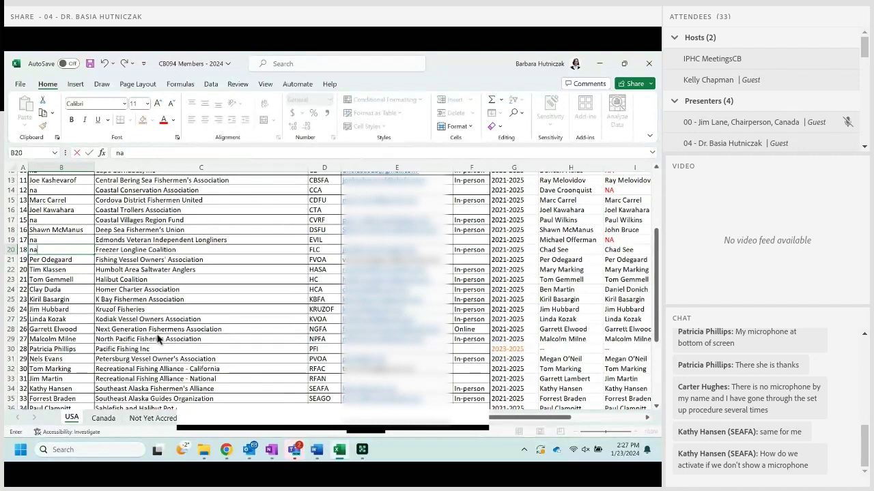
key("ctrl+z")
key("Return")
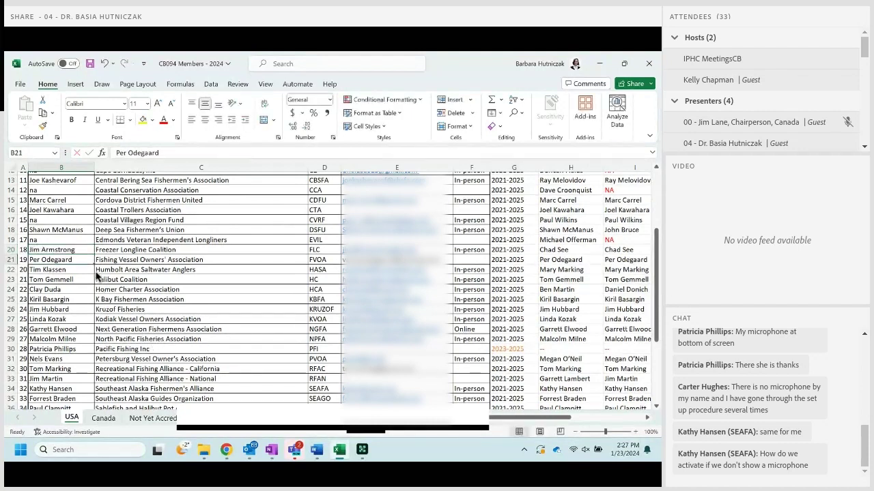
key("Up")
key("F2")
type("tbd")
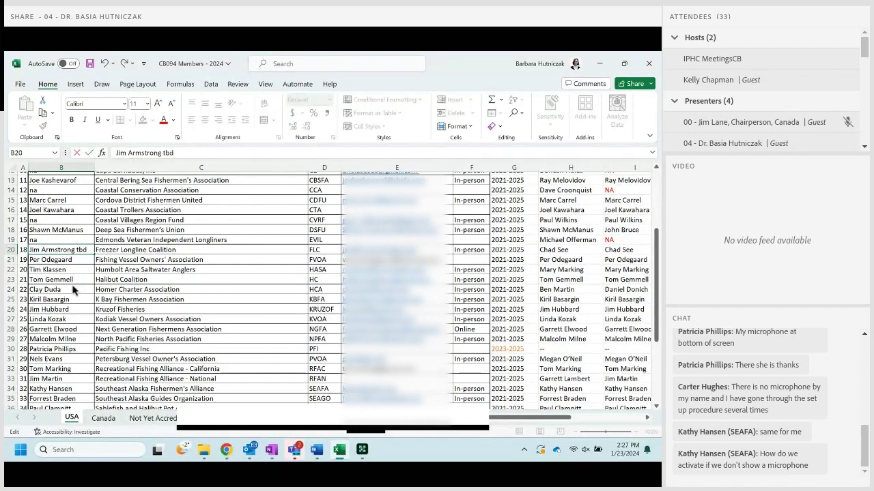
key("Return")
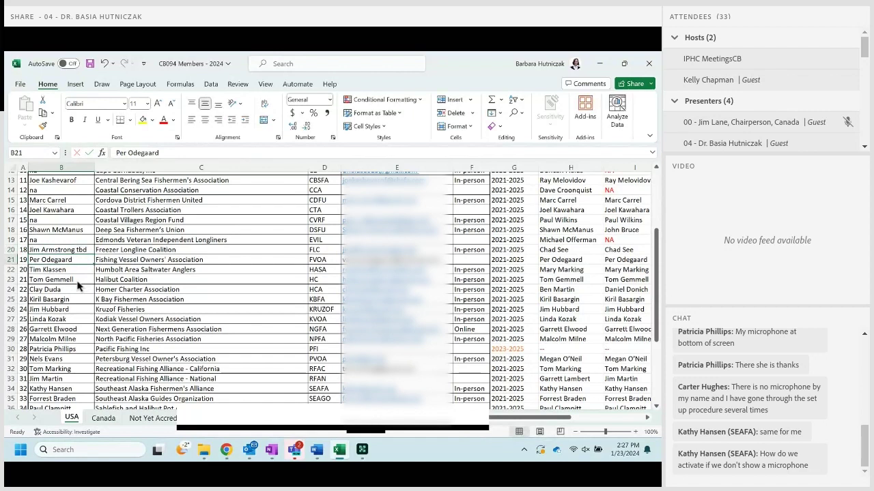
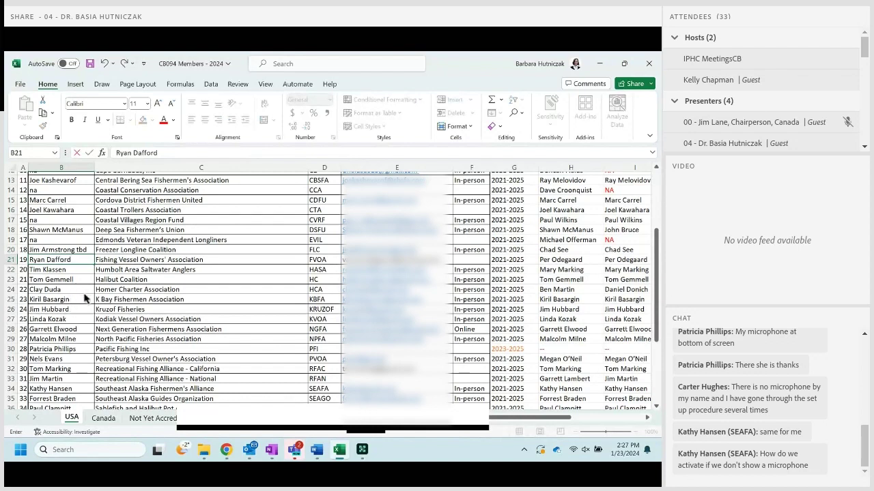
Enter the new Fishing Vessel Owners' and Homer Charter Association rep names, fixing a surname typo.
key("Return")
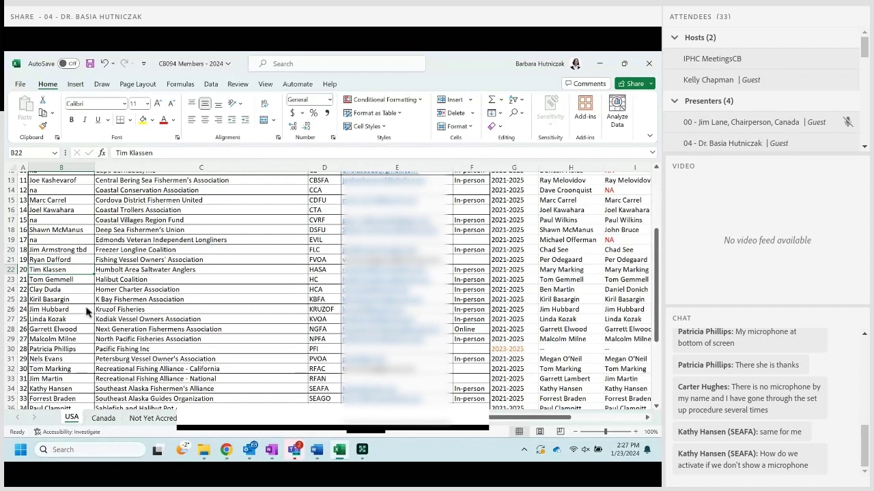
key("Down")
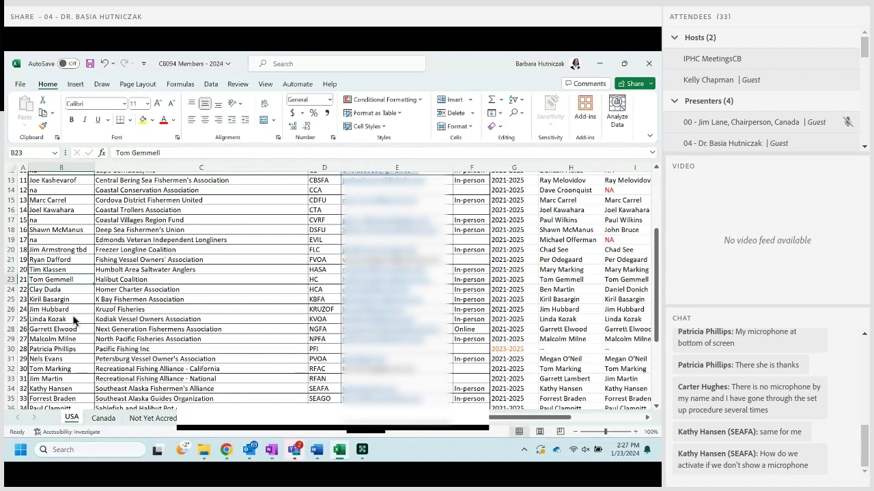
key("Down")
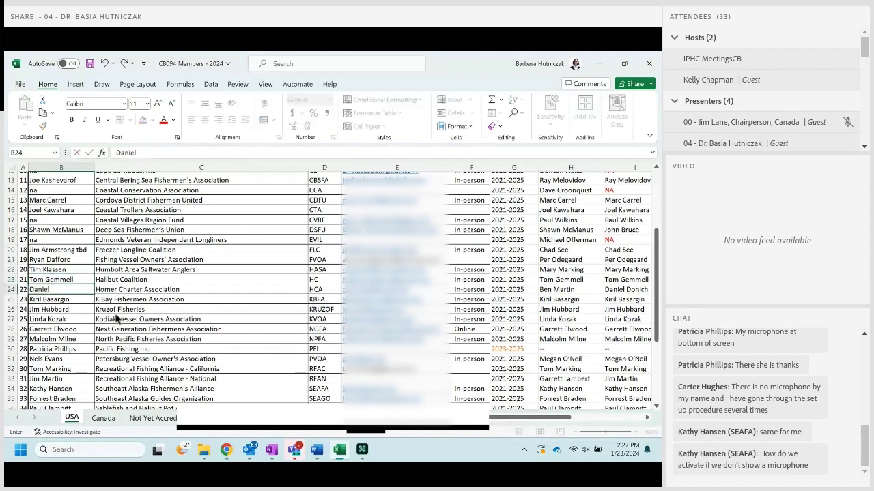
key("Return")
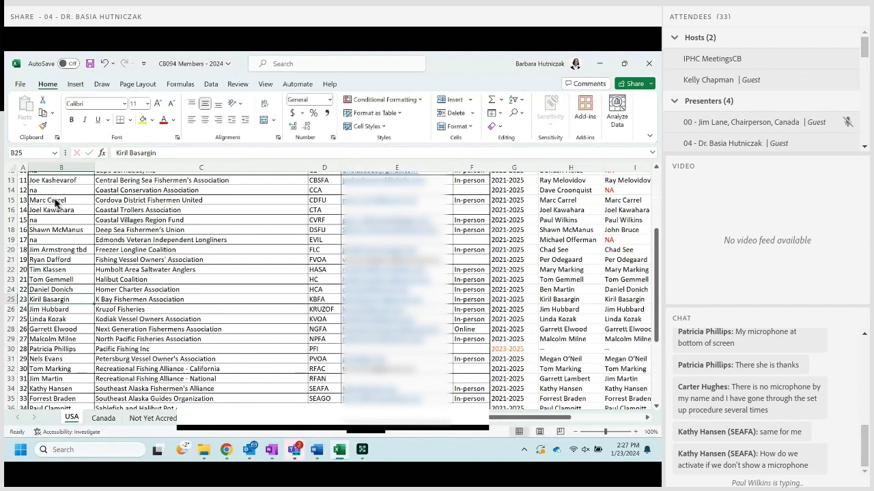
Mark the K Bay Fishermen Association rep as na and move down to Petersburg Vessel Owner's Association.
type("na")
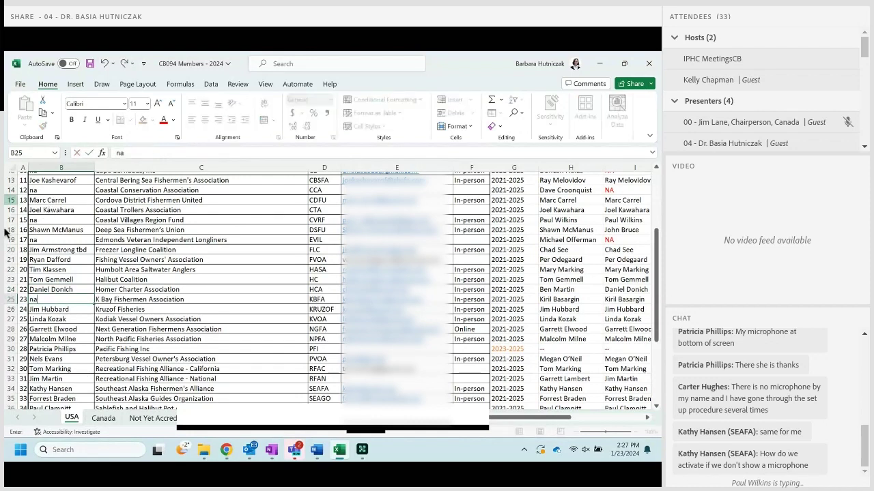
key("Return")
scroll(51, 285, "down", 2)
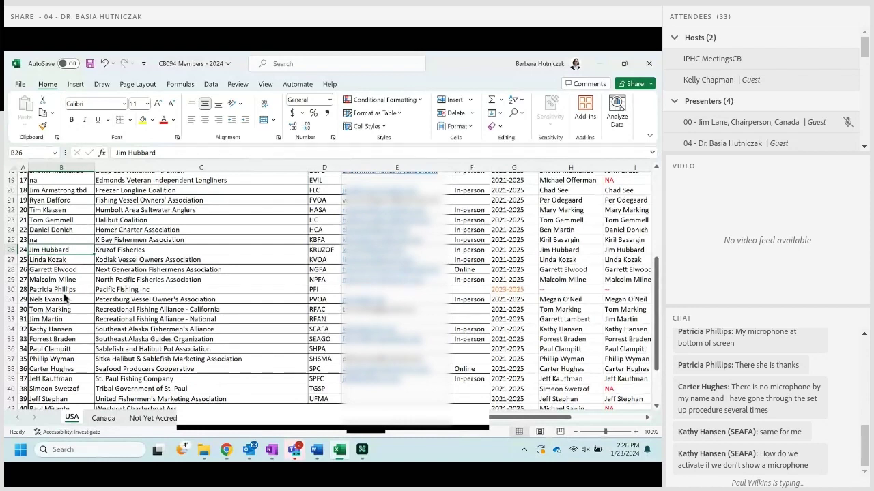
key("Down")
key("Down")
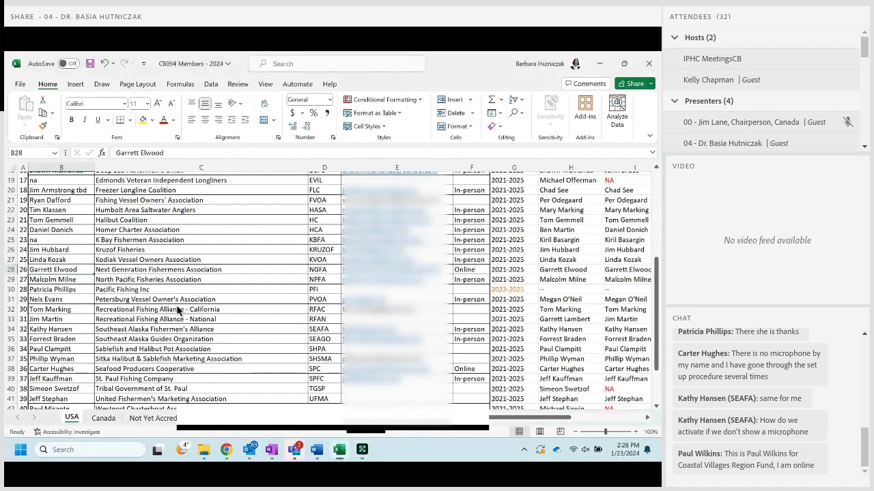
key("Down")
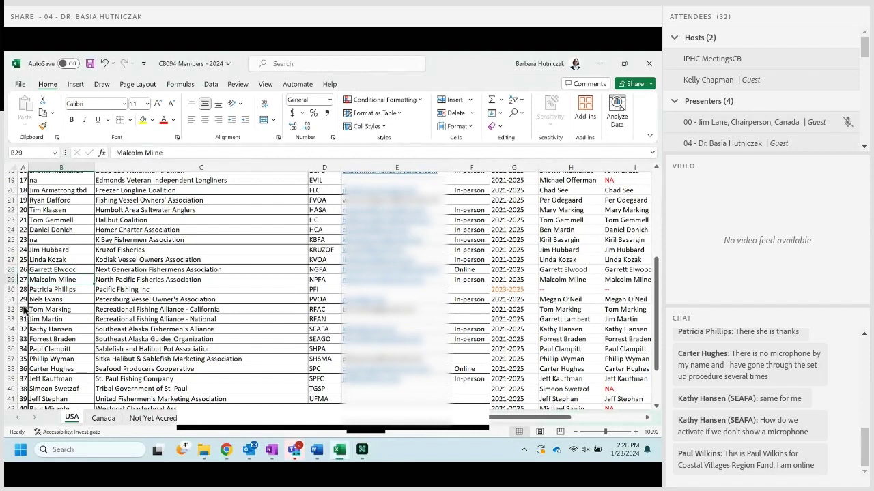
key("Down")
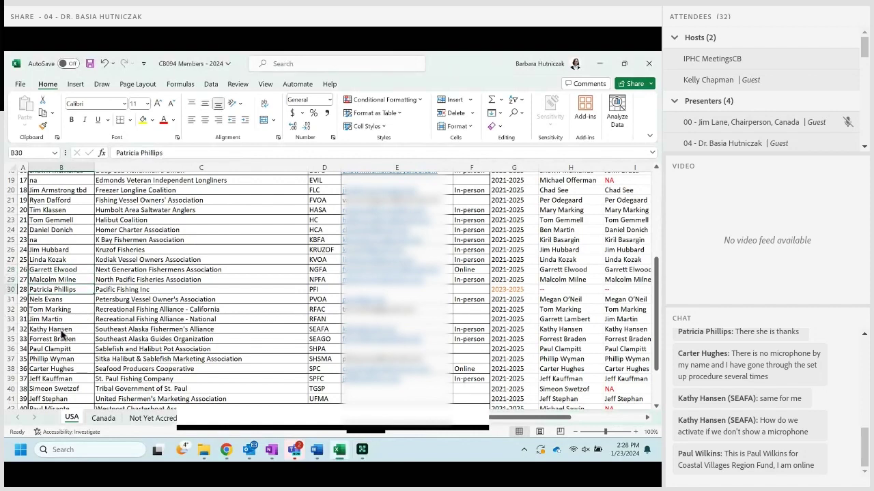
key("Down")
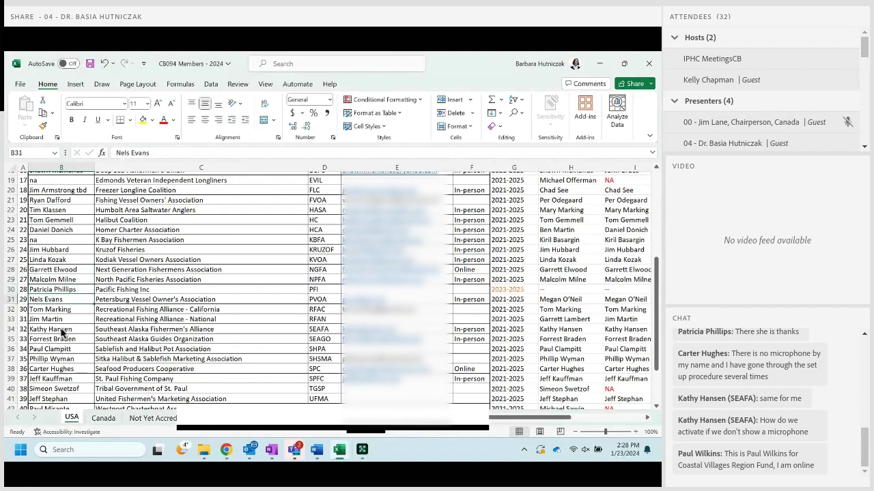
scroll(61, 332, "down", 2)
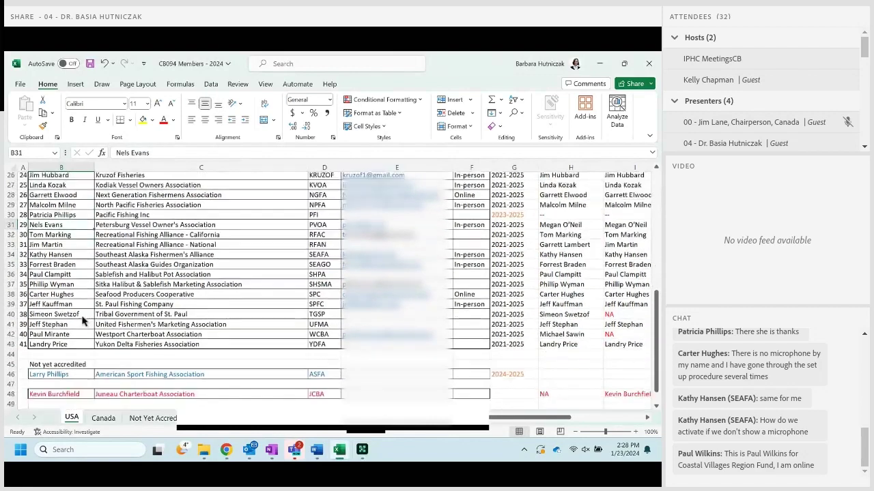
Mark the Recreational Fishing Alliance - National rep in B33 as na.
scroll(86, 321, "down", 2)
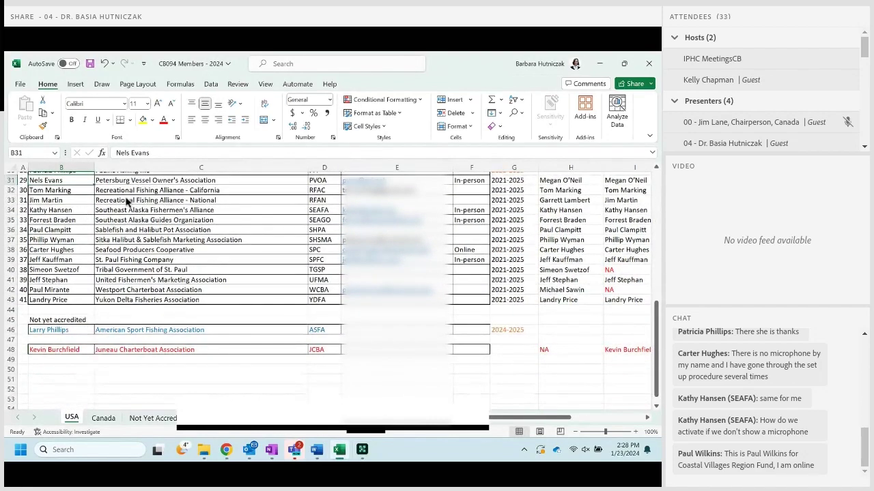
key("Down")
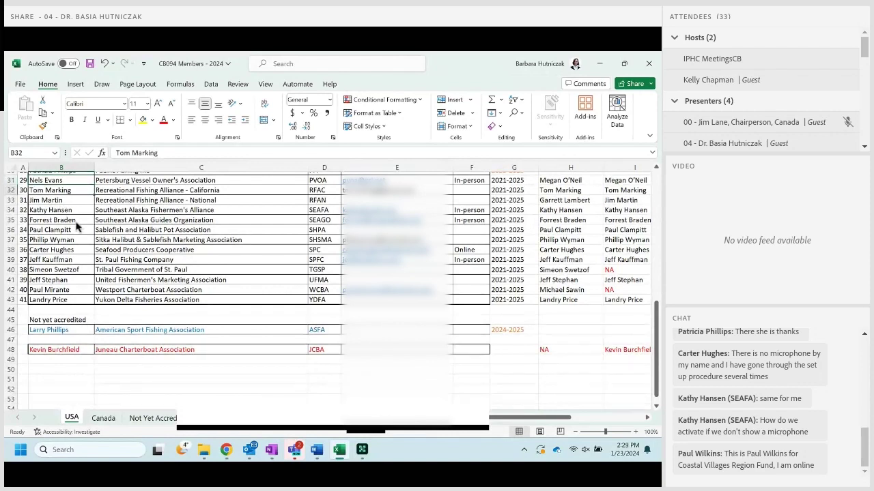
key("Down")
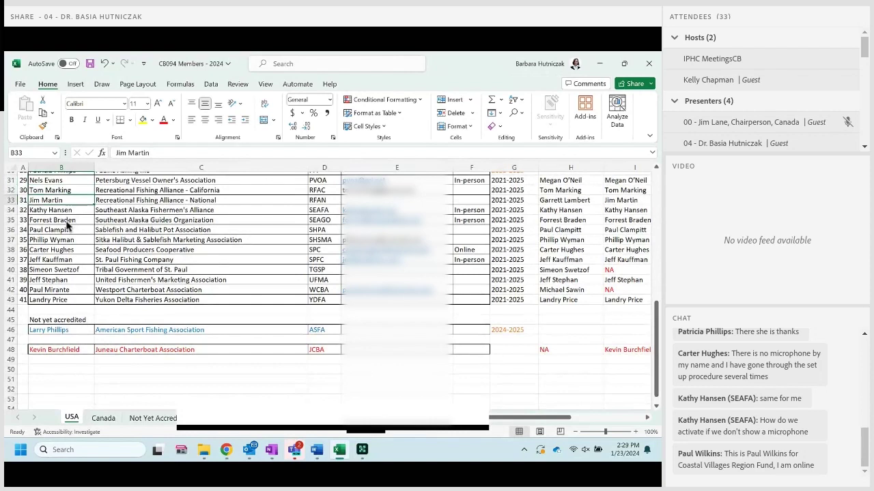
type("na")
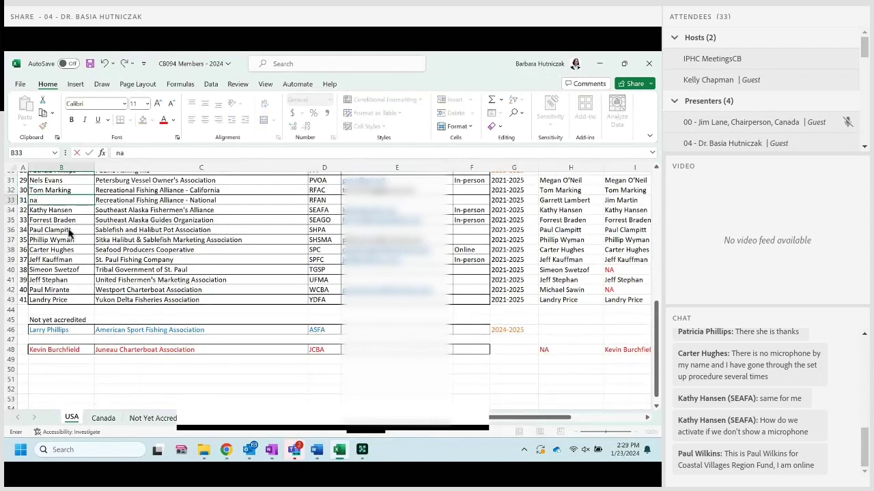
key("Return")
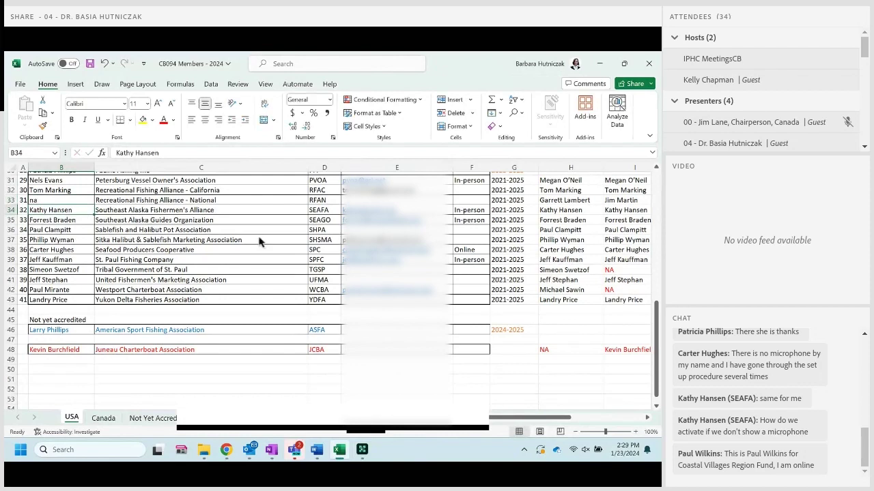
Set Southeast Alaska Fishermen's Alliance attendance in F34 to Online via AutoComplete.
key("Right")
key("Right")
key("Right")
key("Right")
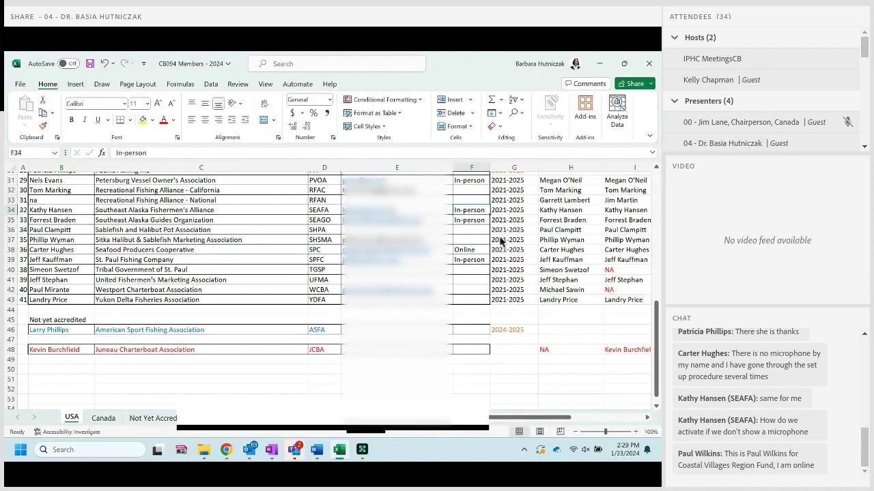
type("Online")
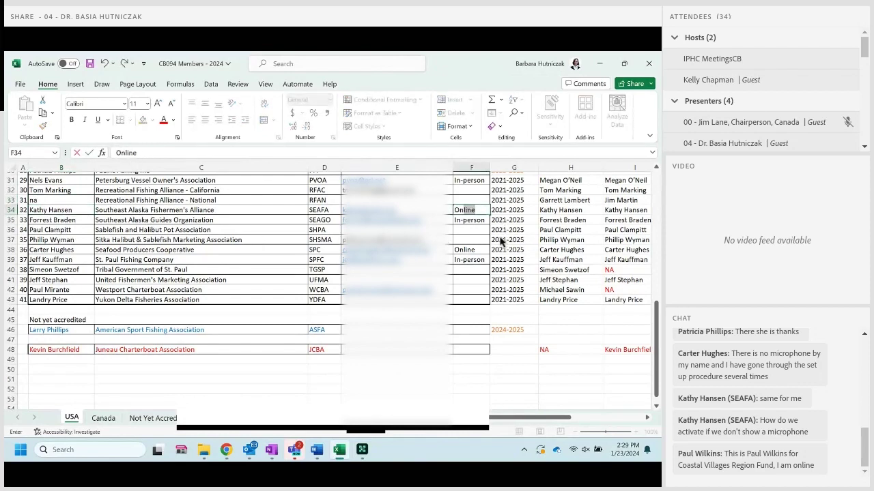
key("Return")
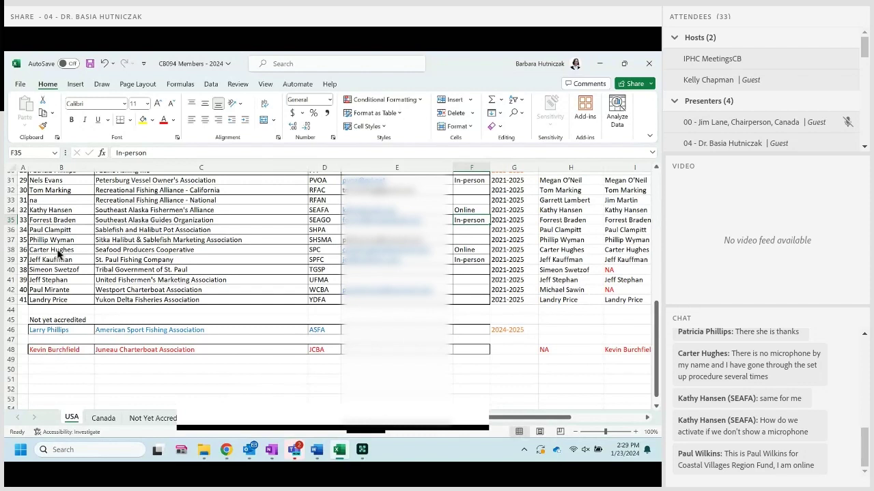
Mark the Sablefish and Halibut Pot Association rep as na.
left_click(62, 230)
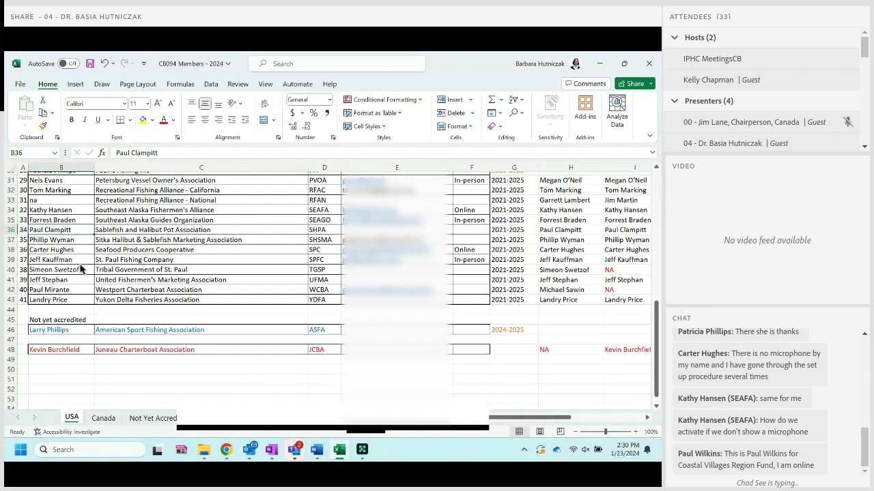
type("na")
key("Return")
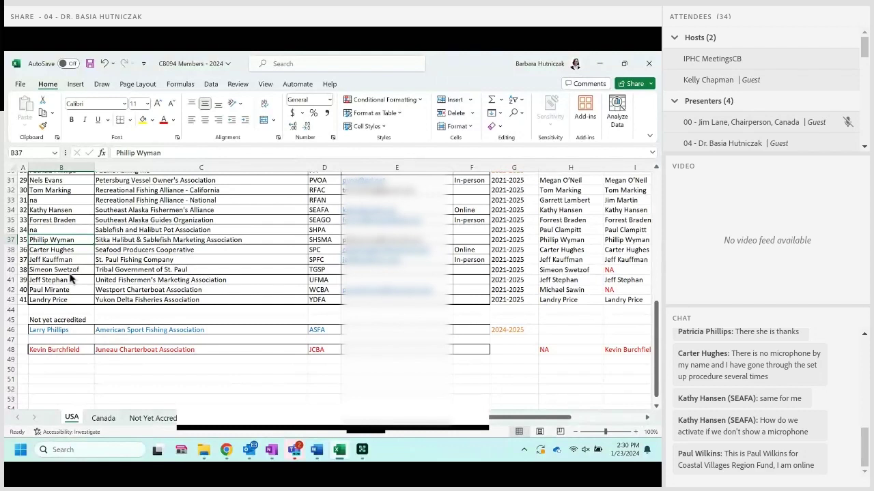
key("Down")
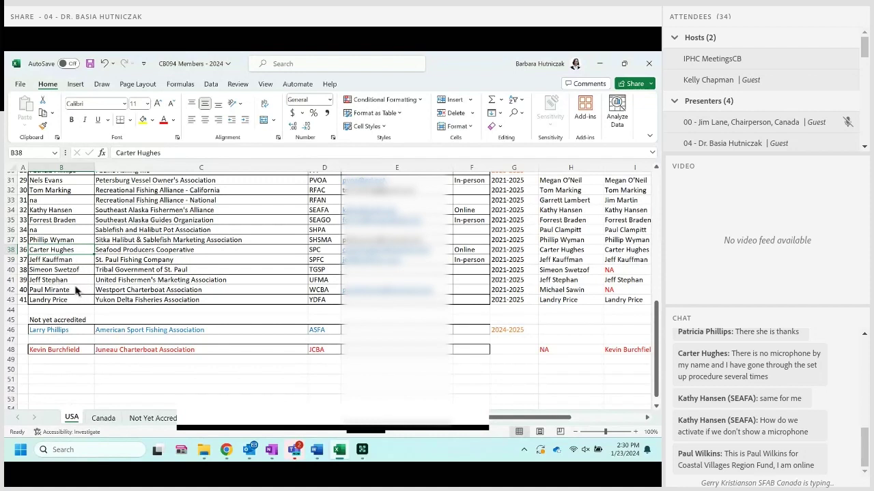
key("Down")
key("Down")
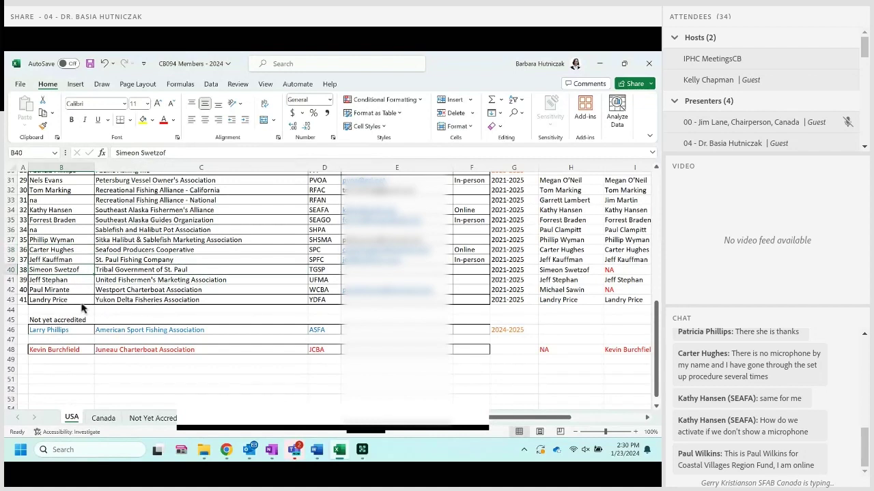
Mark the United Fishermen's Marketing Association rep as na, then switch to the Canada sheet.
key("Down")
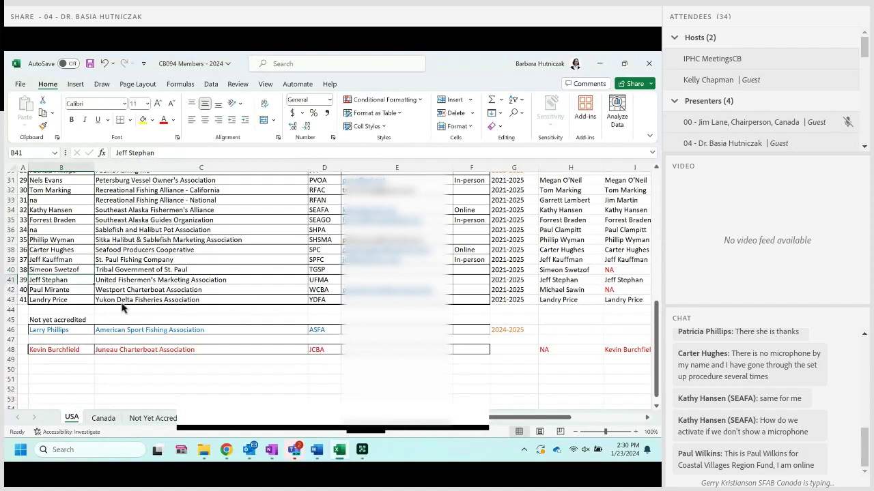
type("na")
key("Return")
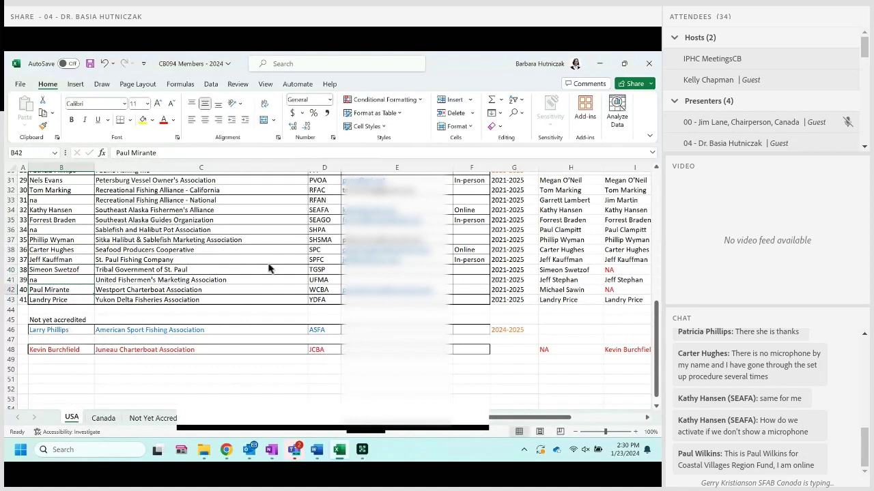
key("Down")
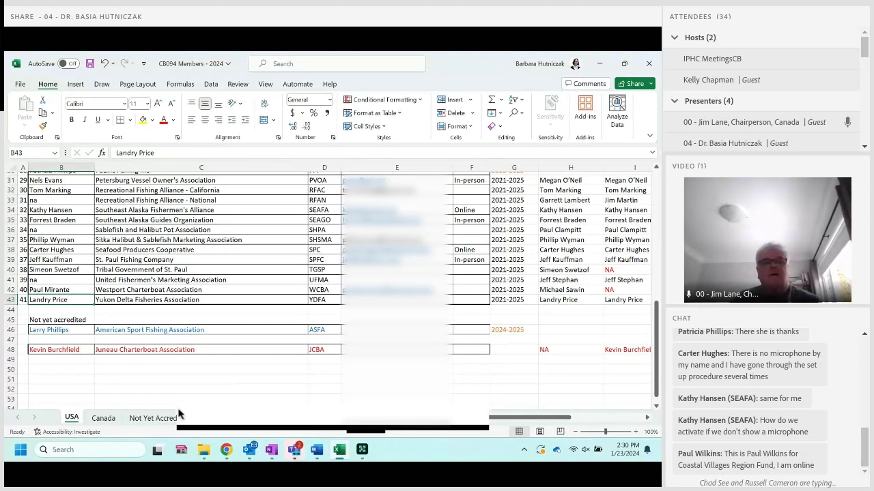
left_click(103, 417)
Scroll to the top of the Canada sheet and enter na in B4 for Annieville Halibut Association.
scroll(203, 345, "up", 7)
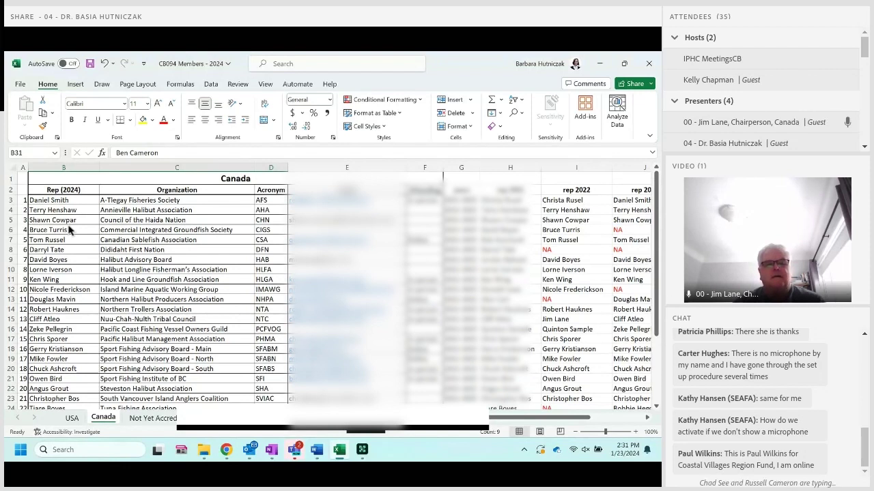
left_click(52, 210)
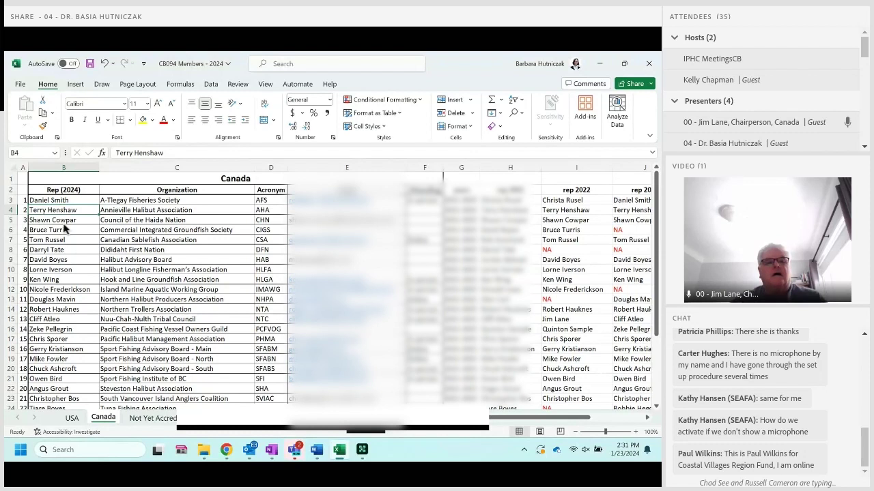
type("na")
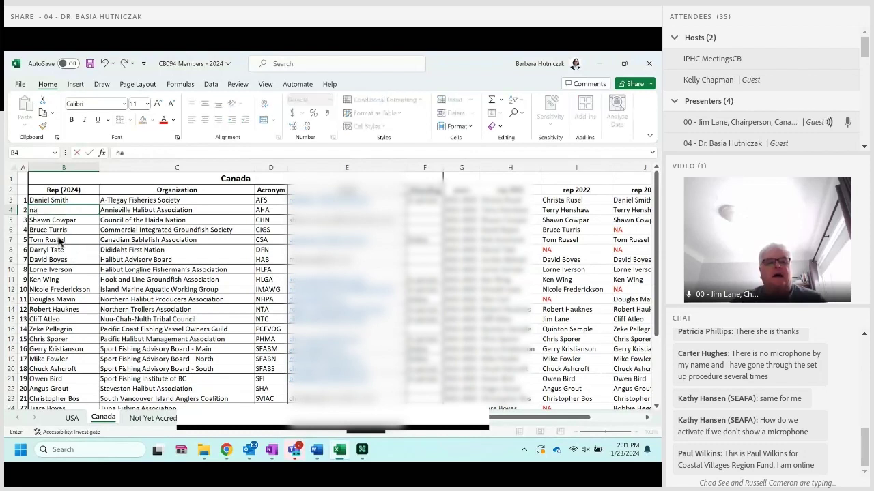
key("Return")
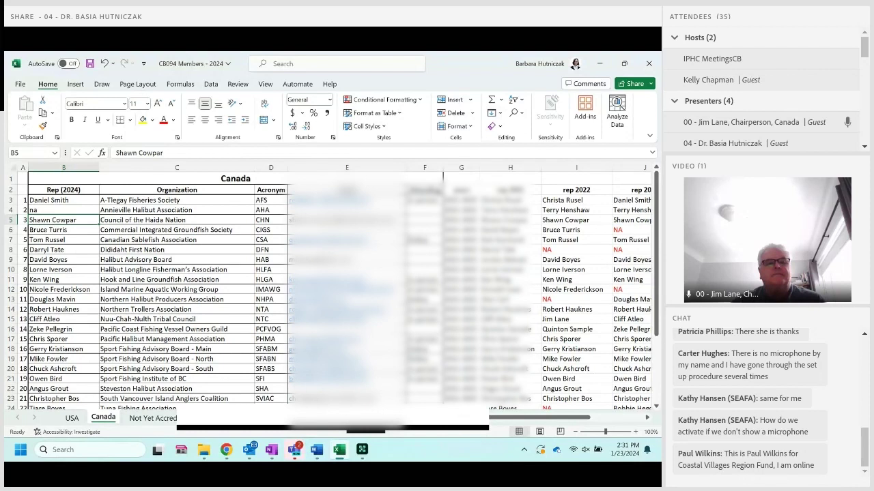
Restore the Excel window and hide the Email column E and columns G through K.
double_click(539, 63)
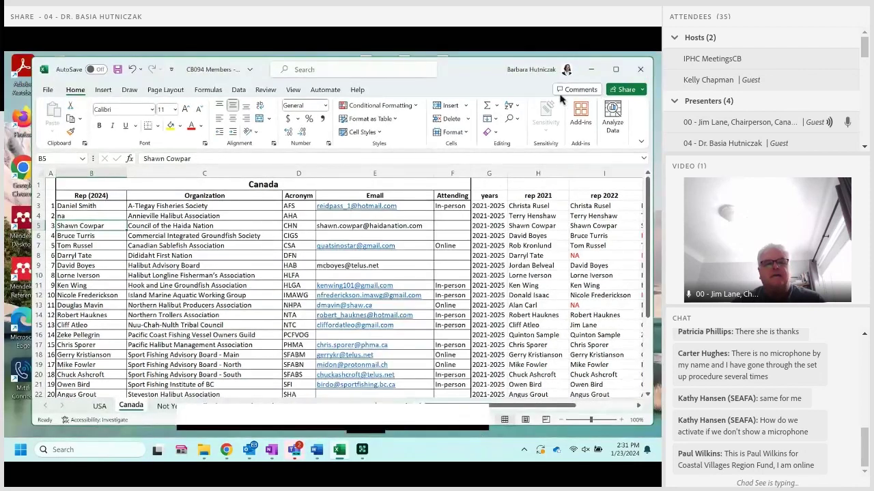
left_click_drag(565, 69, 597, 65)
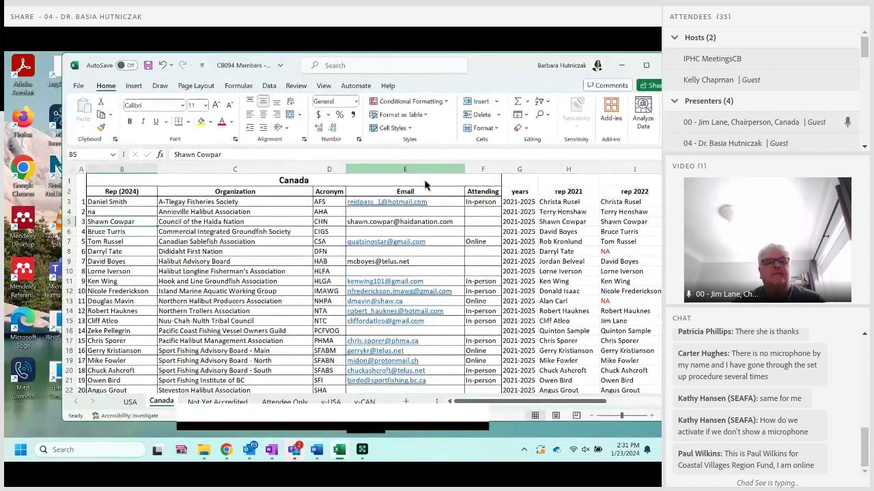
right_click(386, 170)
left_click(443, 348)
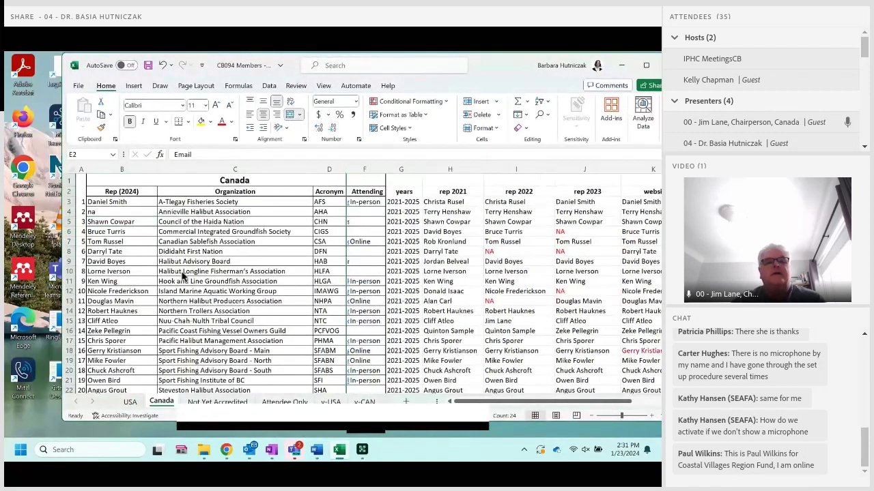
left_click_drag(400, 170, 443, 179)
right_click(444, 171)
left_click(478, 348)
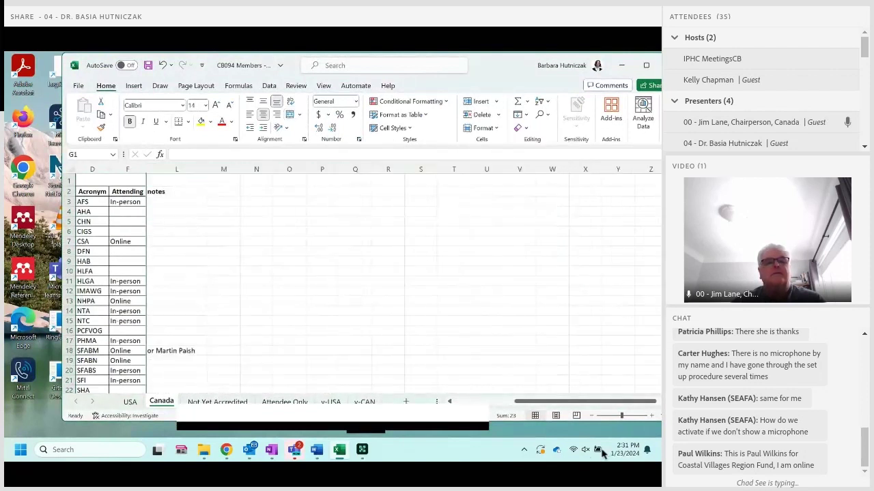
left_click_drag(546, 402, 478, 402)
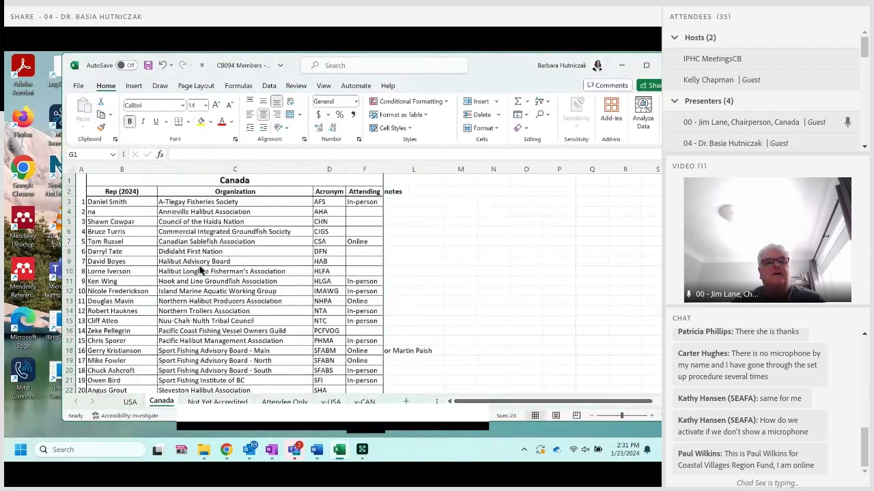
Mark the DFN rep in B8 as na and set HAB's attendance in F9 to Online.
left_click(90, 239)
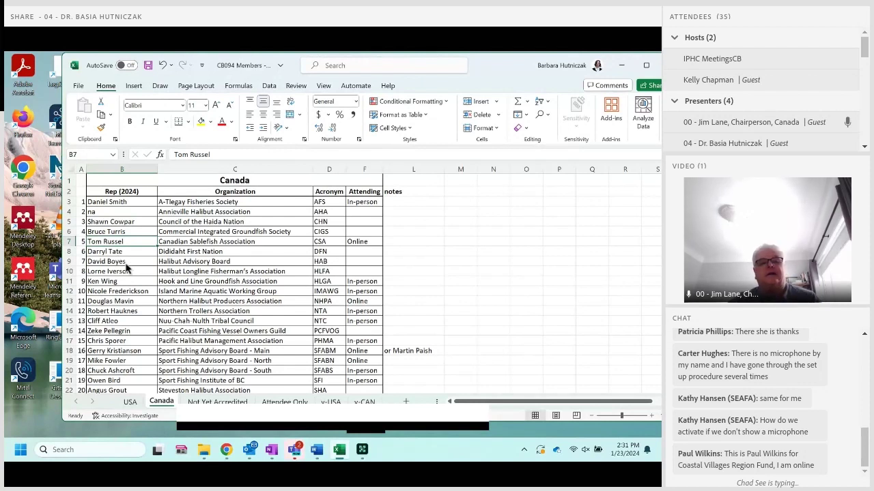
key("Down")
type("na")
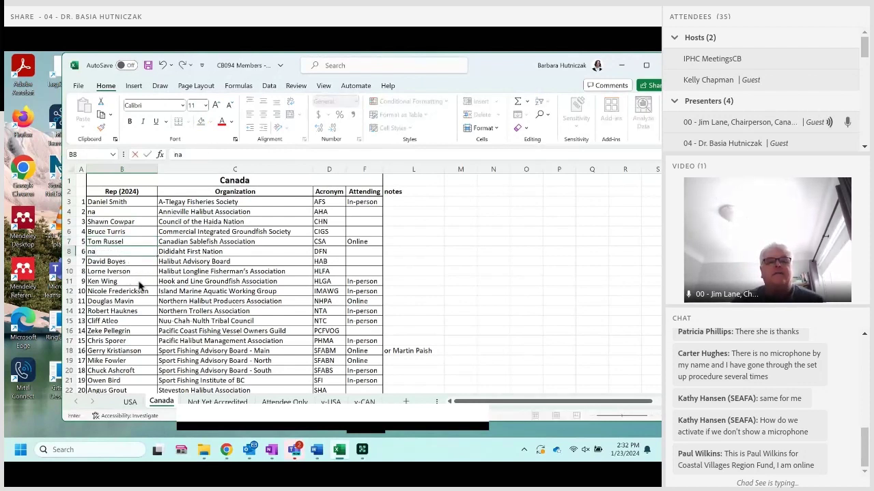
key("Return")
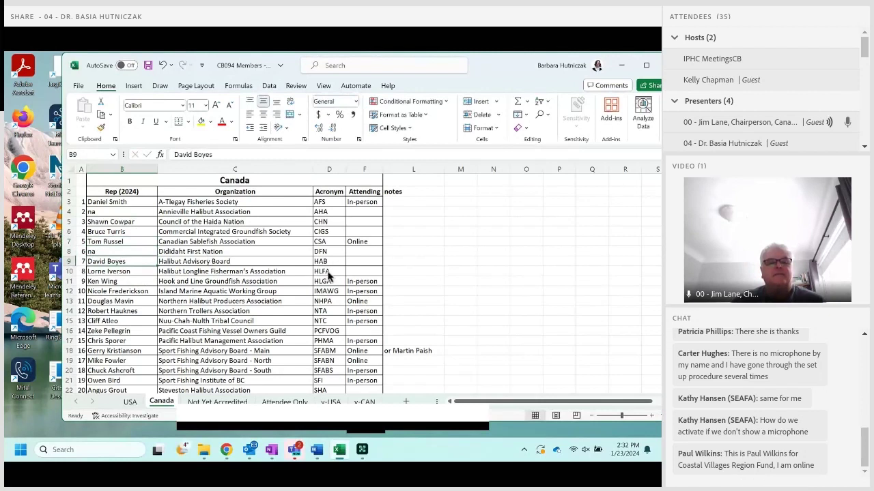
key("Right")
key("Right")
key("Right")
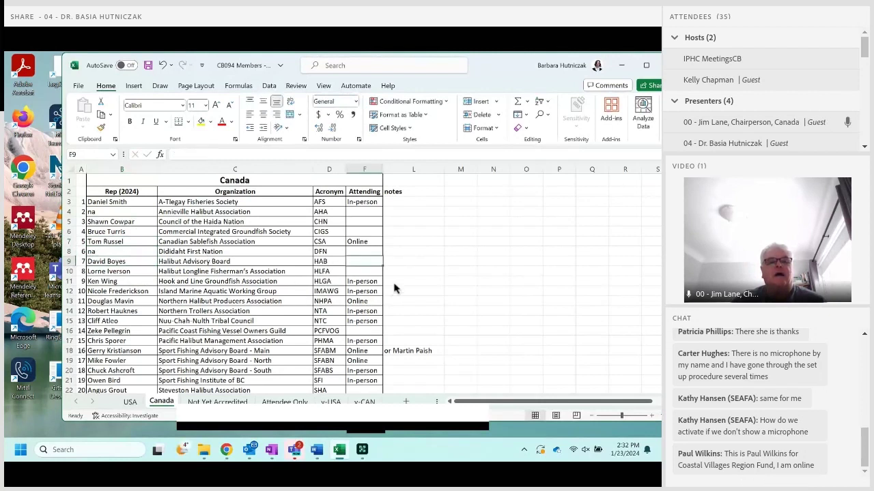
type("Online")
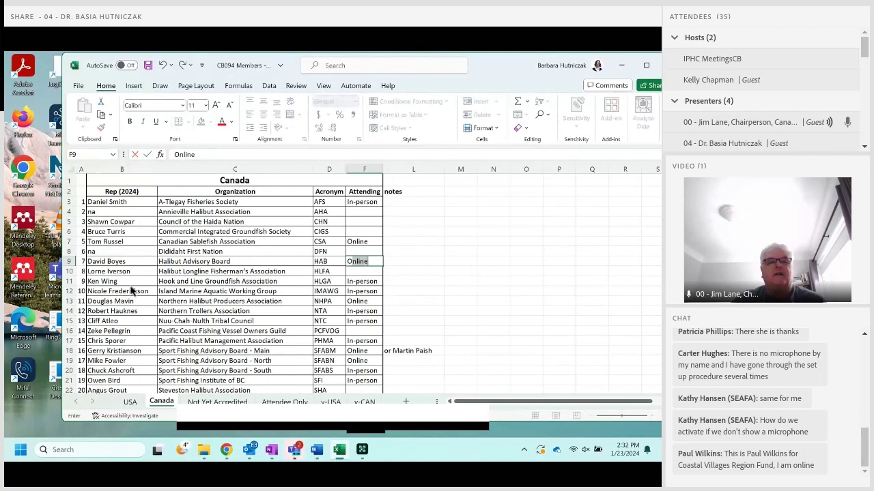
key("Return")
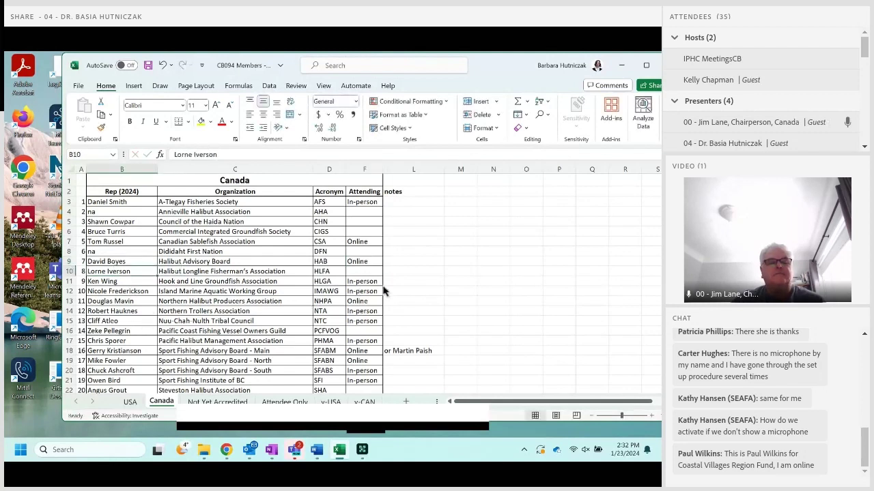
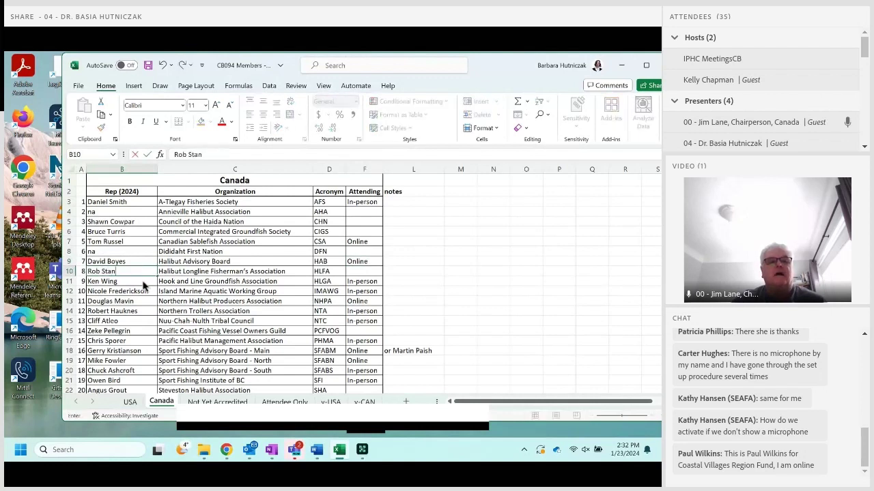
Enter the new HLFA rep's name in B10 and mark the IMAWG rep in B12 as na.
key("Return")
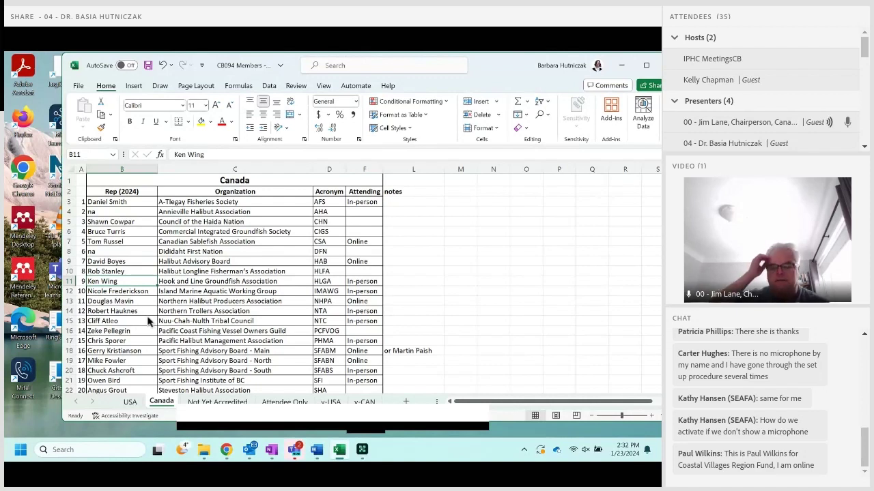
key("Down")
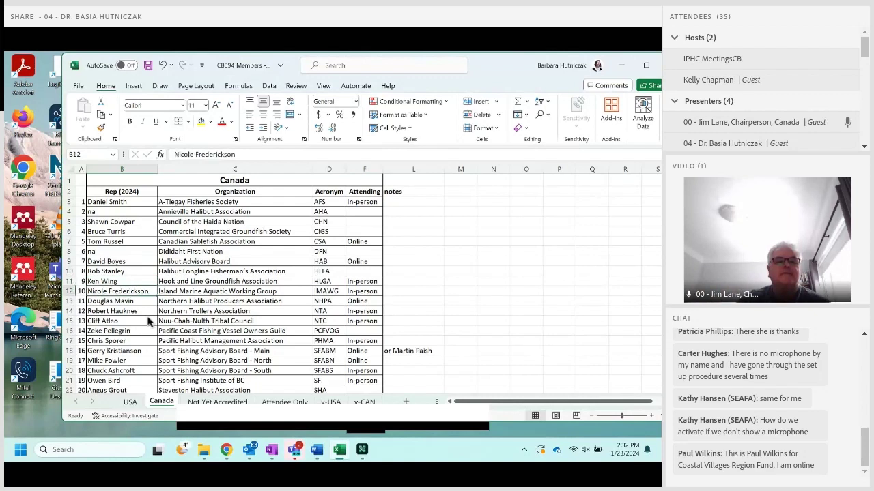
type("na")
key("Return")
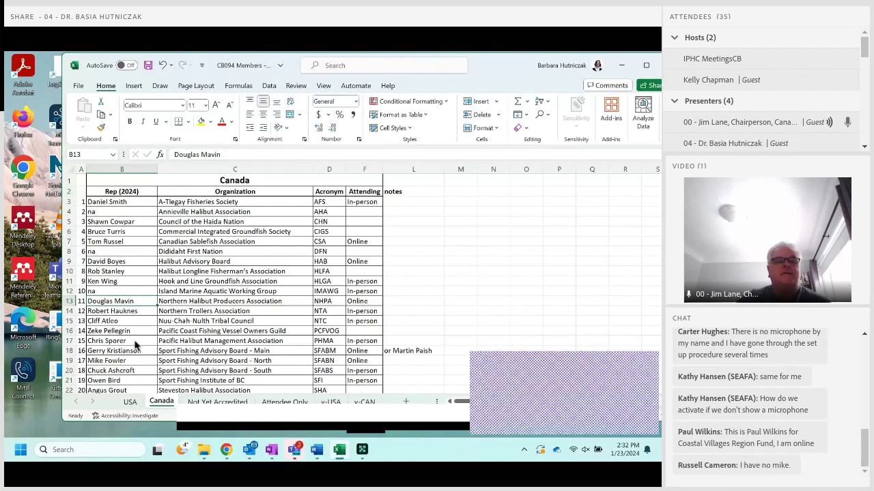
Type a name into the NTA rep cell, then undo that change.
key("Down")
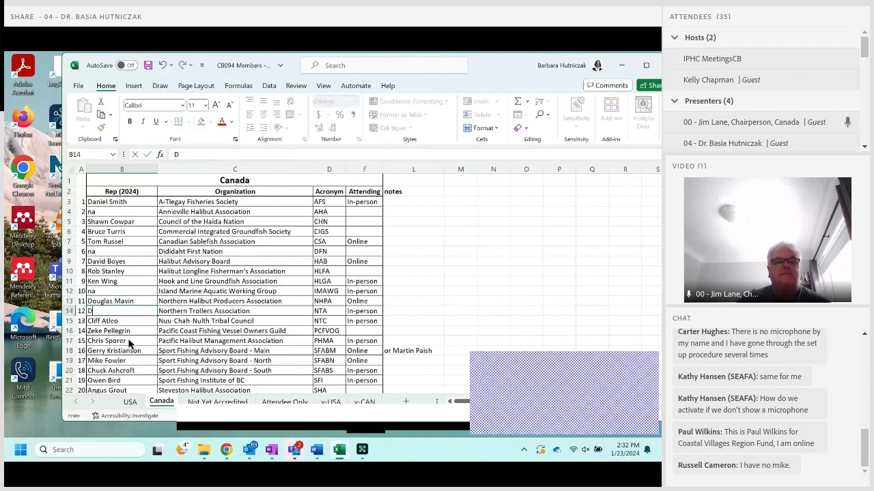
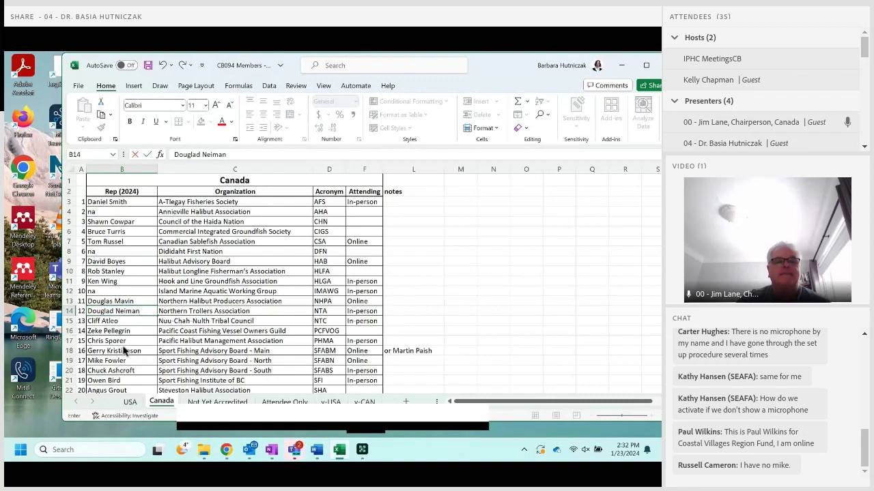
key("Return")
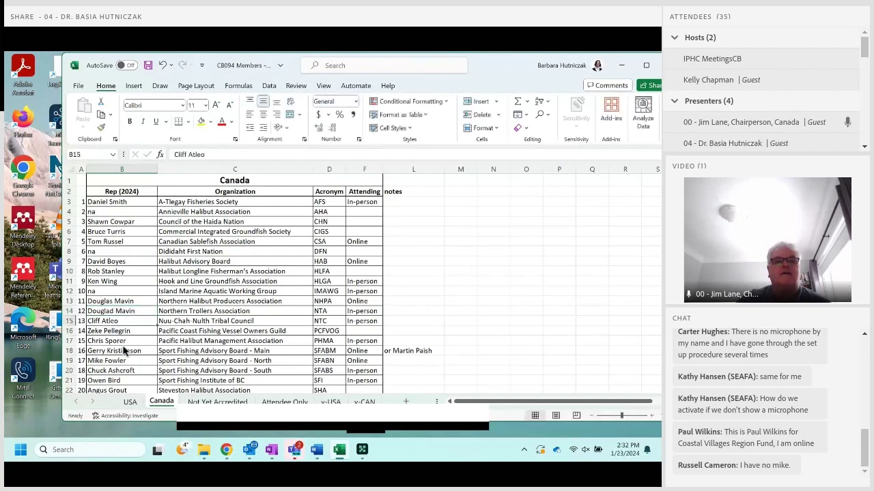
key("Up")
key("Up")
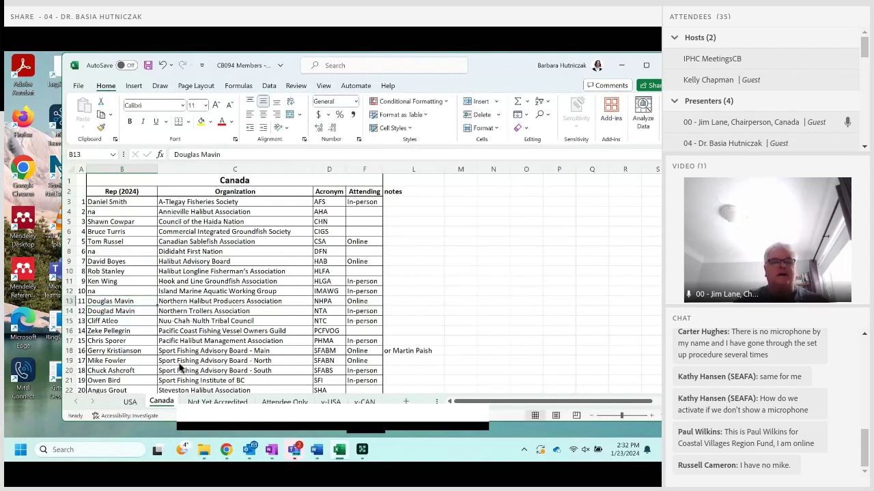
key("ctrl+z")
Enter the new Island Marine Aquatic Working Group rep's name in B12.
key("Up")
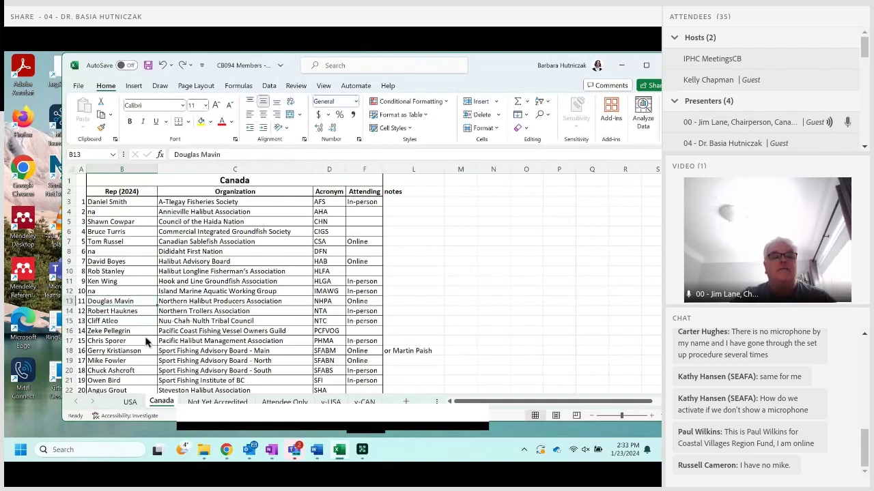
key("Up")
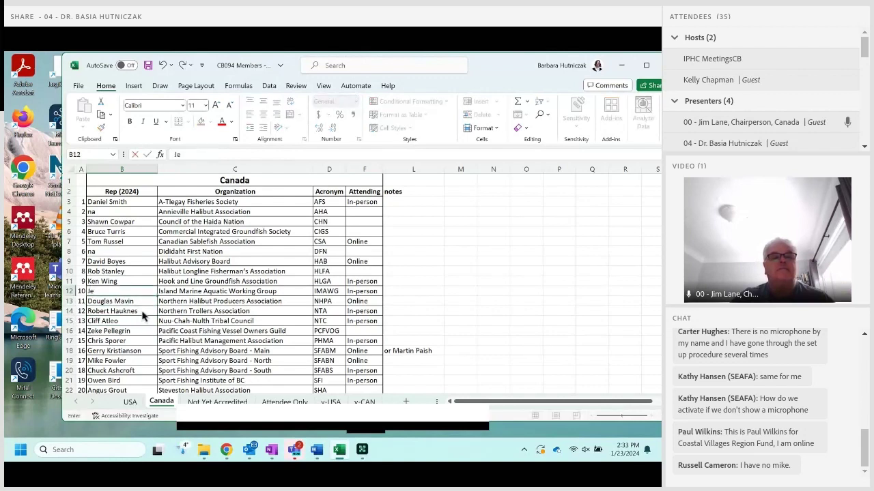
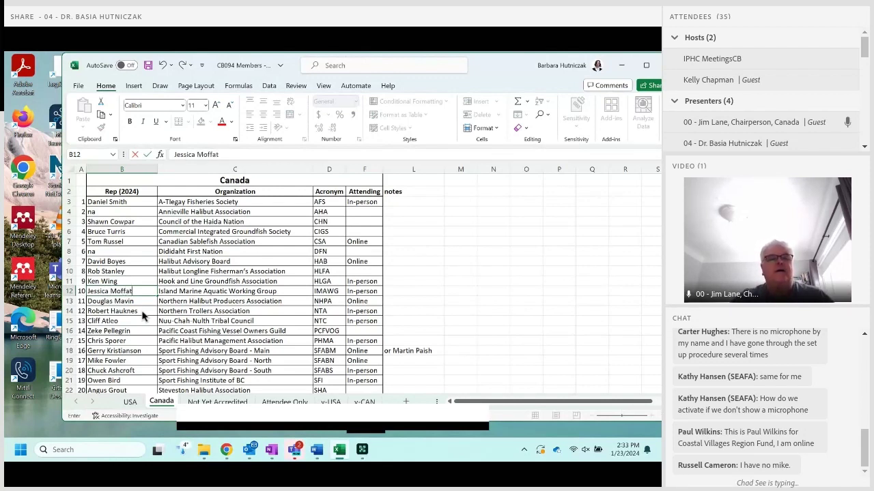
key("Return")
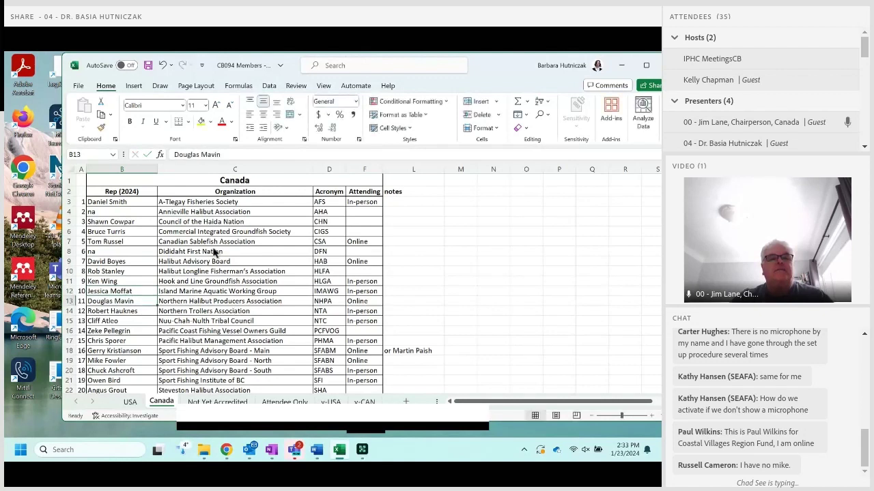
key("Down")
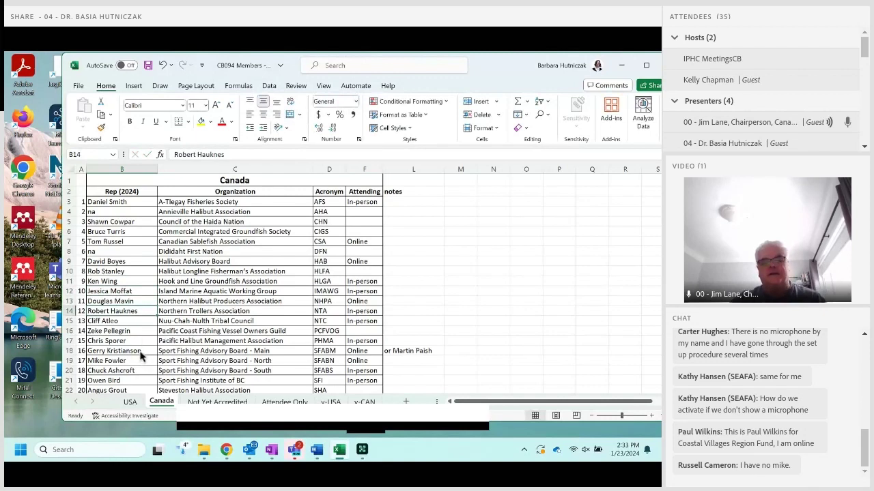
Replace the mistaken na with the new Nuu-Chah-Nulth Tribal Council rep's name in B15.
key("Down")
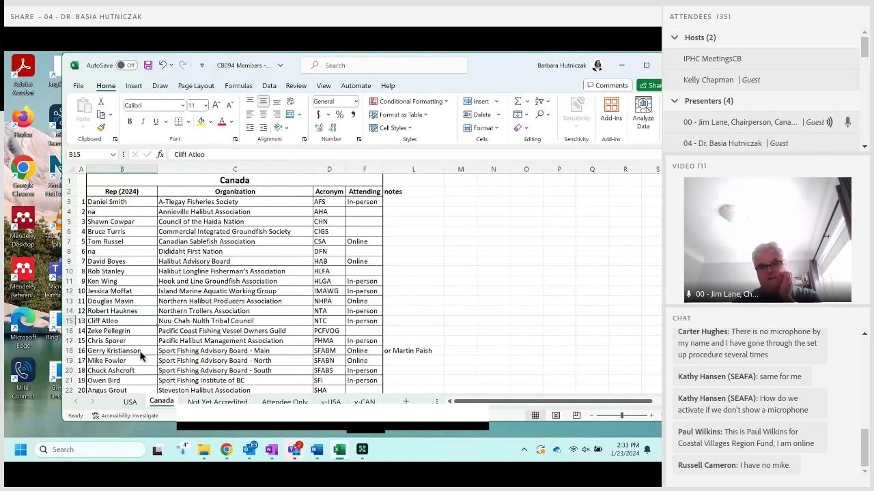
type("na")
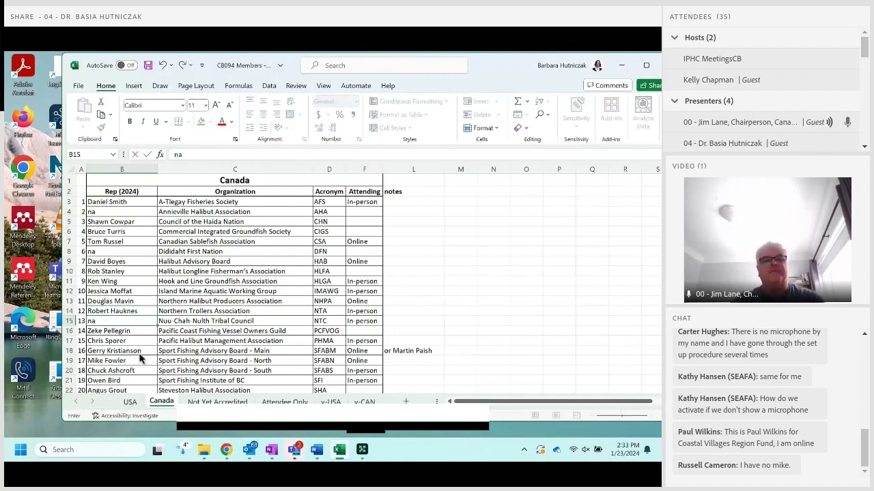
key("BackSpace")
key("BackSpace")
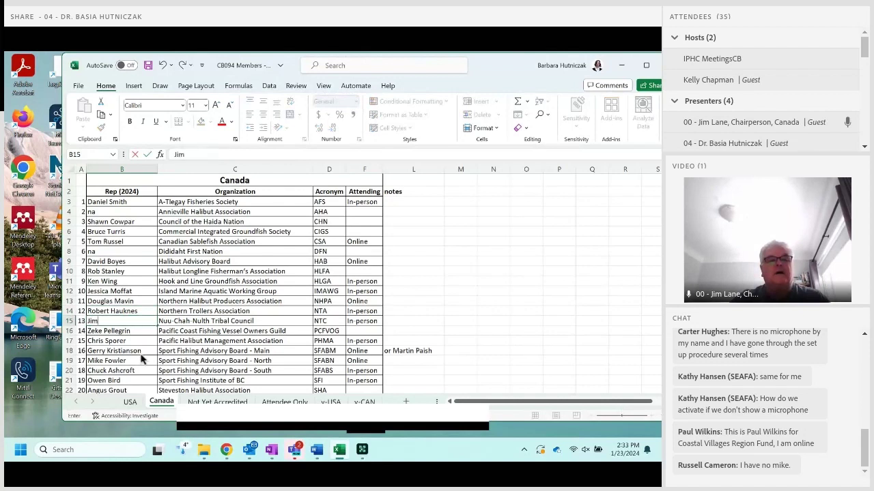
key("Return")
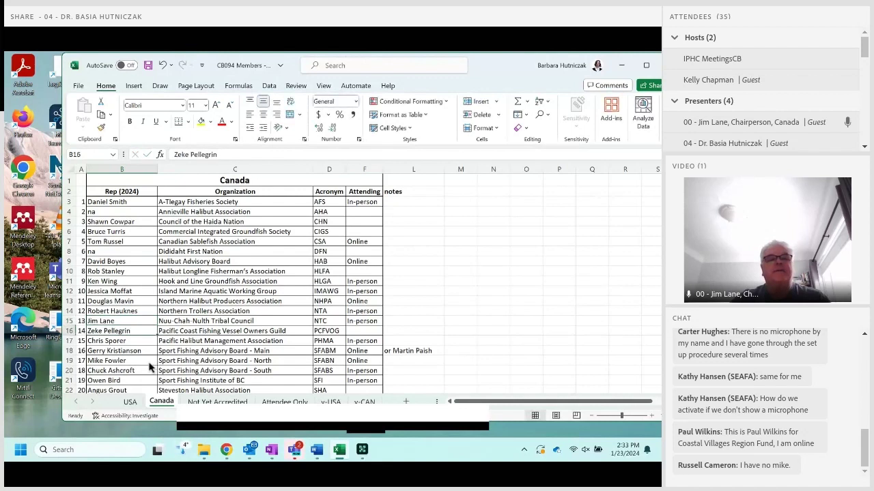
Undo an accidental edit, then enter na in B18 for the Sport Fishing Advisory Board - Main rep.
scroll(149, 367, "down", 1)
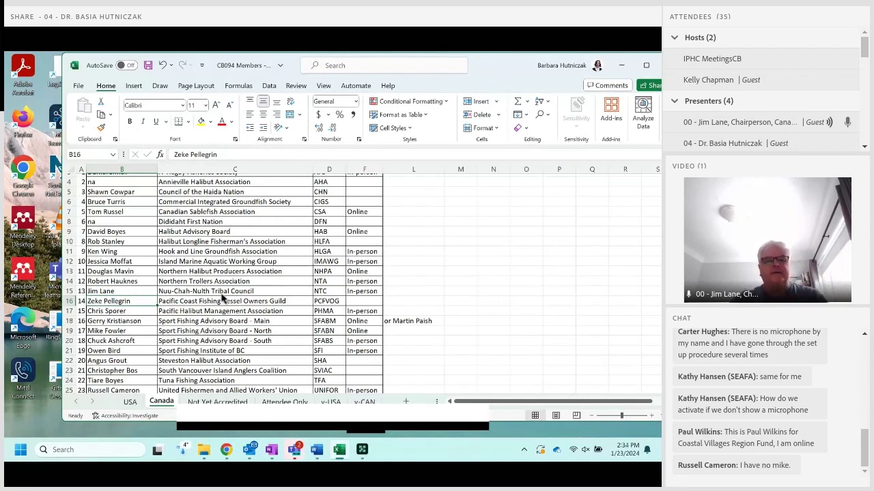
key("Down")
key("shift+Right")
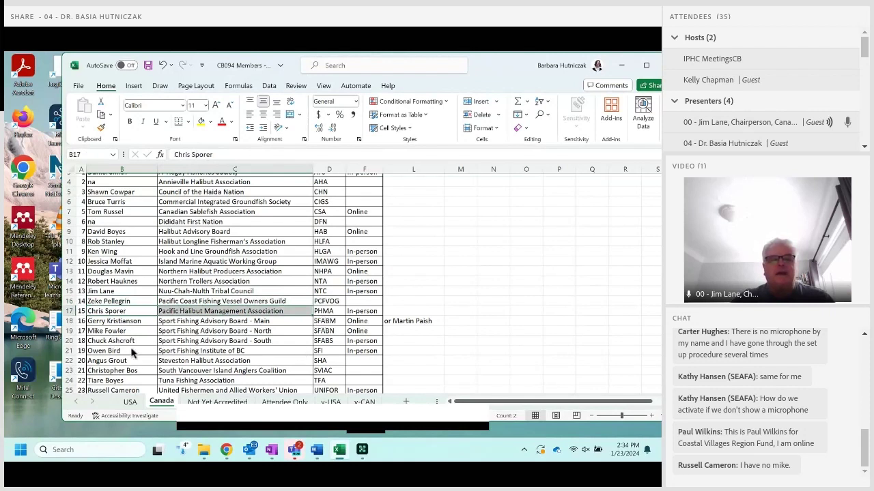
key("Down")
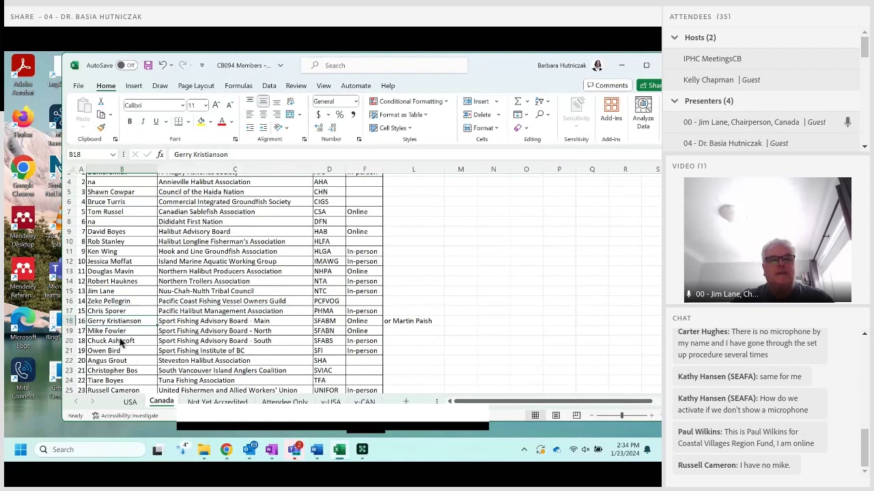
type("n")
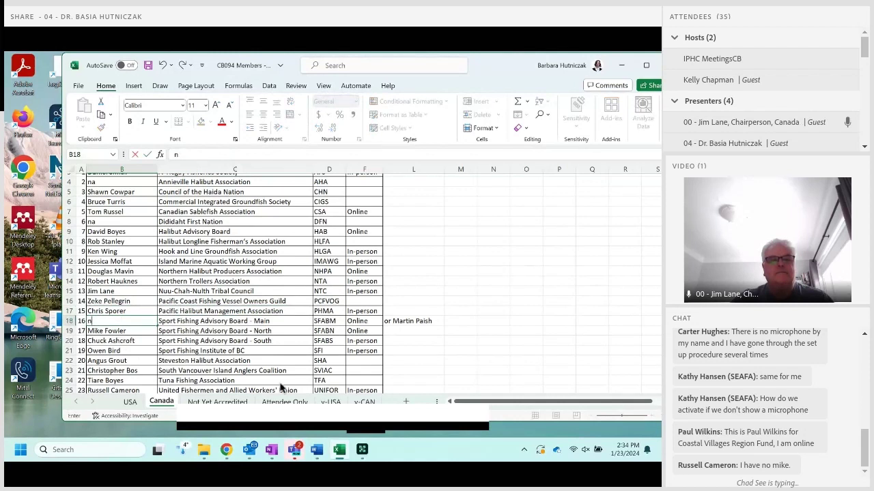
left_click(217, 351)
key("ctrl+z")
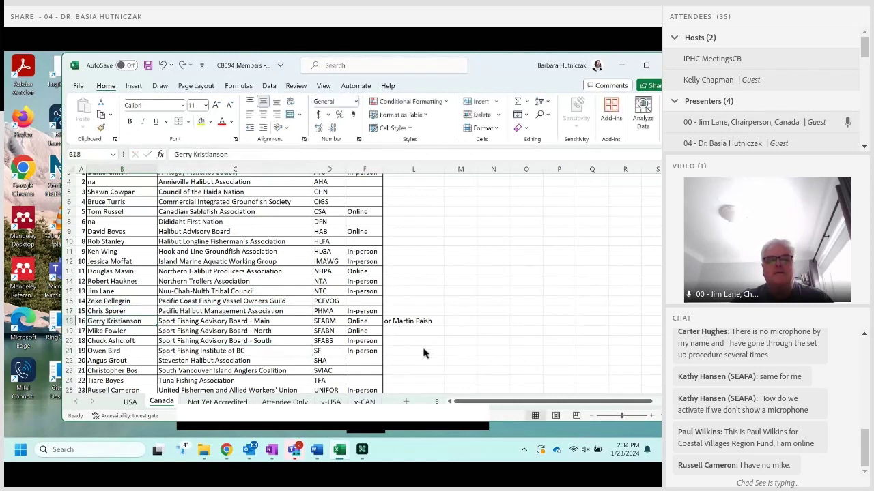
left_click_drag(413, 321, 82, 322)
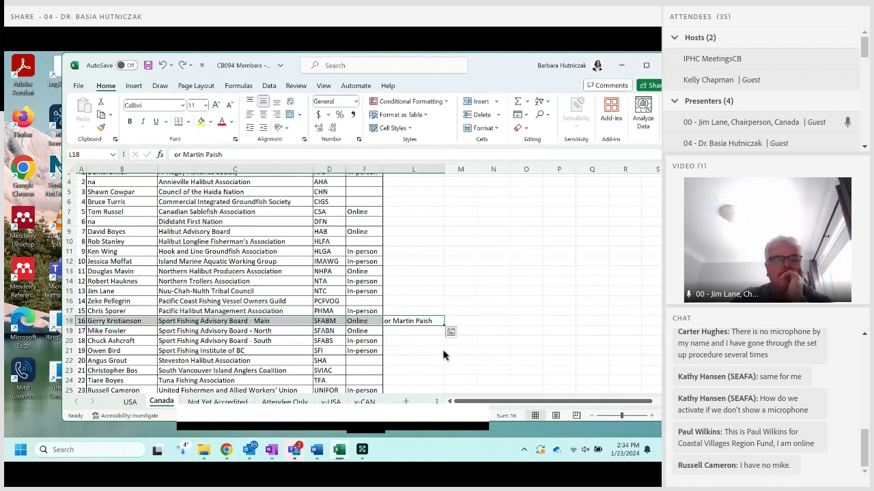
key("Escape")
key("Home")
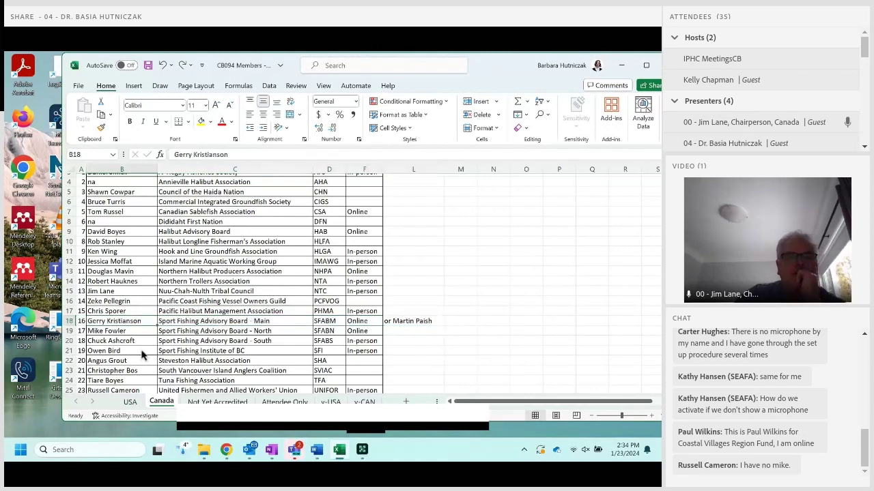
type("na")
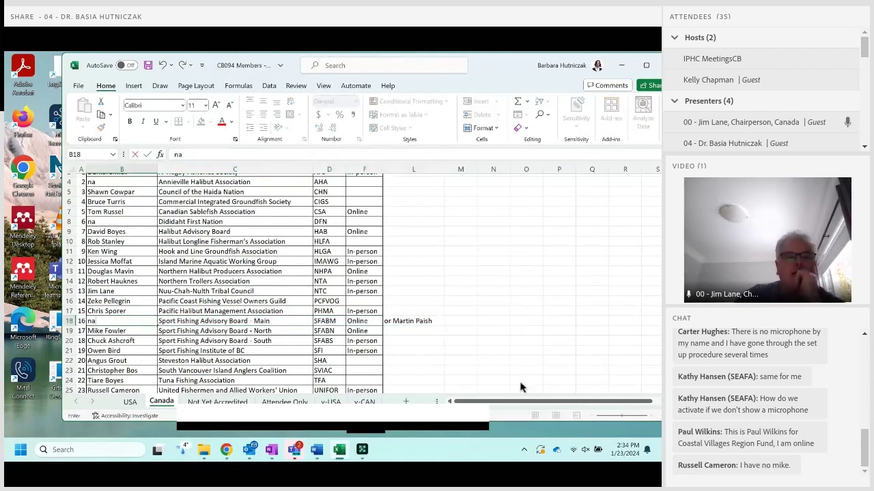
key("Up")
key("Up")
key("Up")
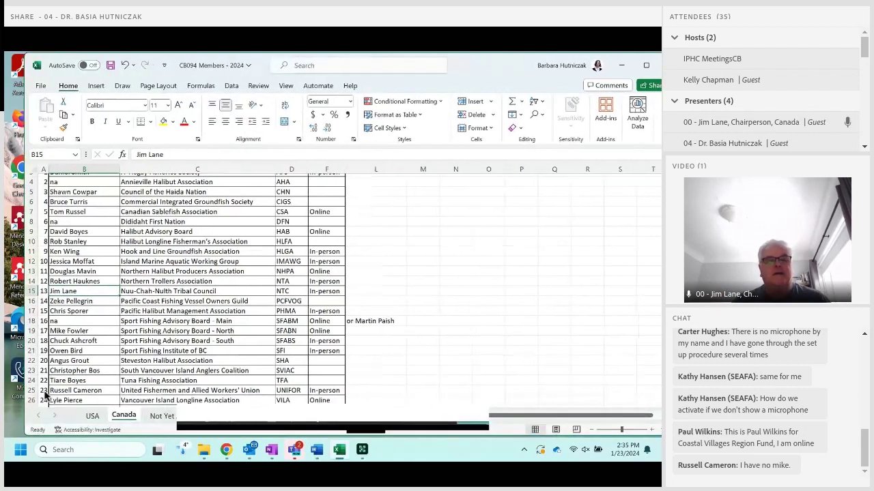
Move down the Canada sheet to the Steveston Halibut Association rep, then switch to Teams chat.
key("Down")
key("Down")
key("Down")
key("Down")
key("Down")
key("Down")
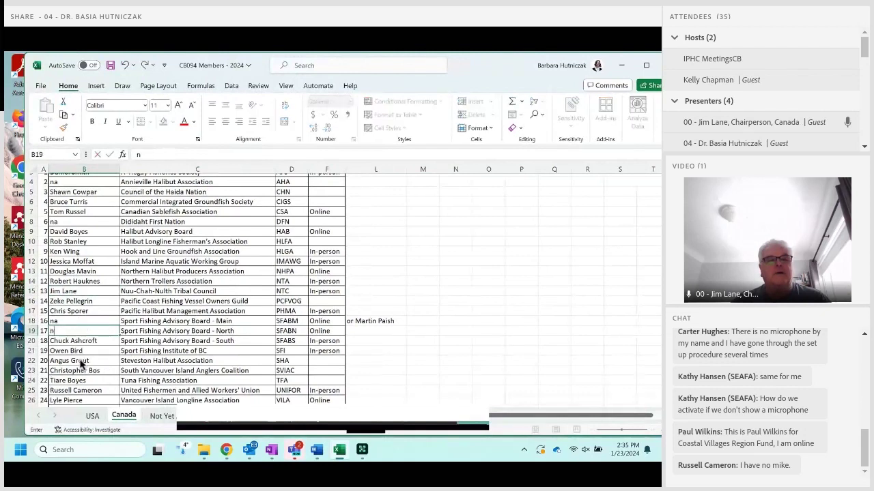
scroll(106, 380, "down", 1)
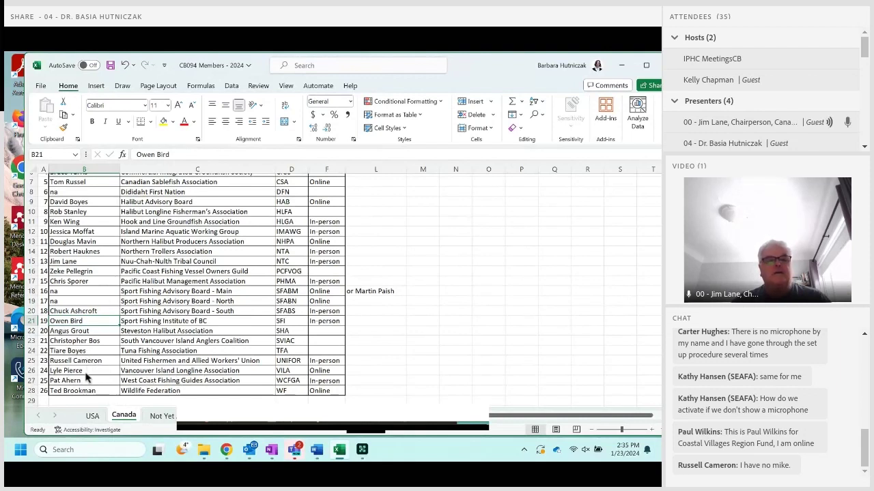
key("Down")
key("shift+Right")
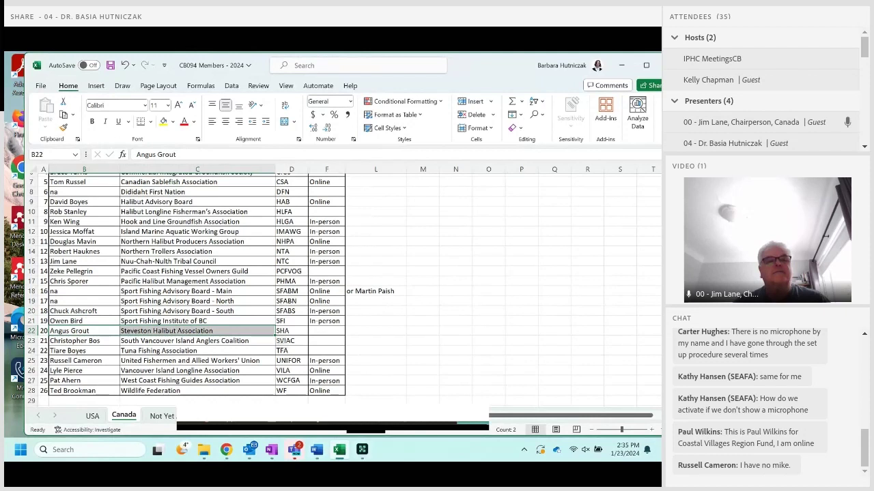
key("alt+Tab")
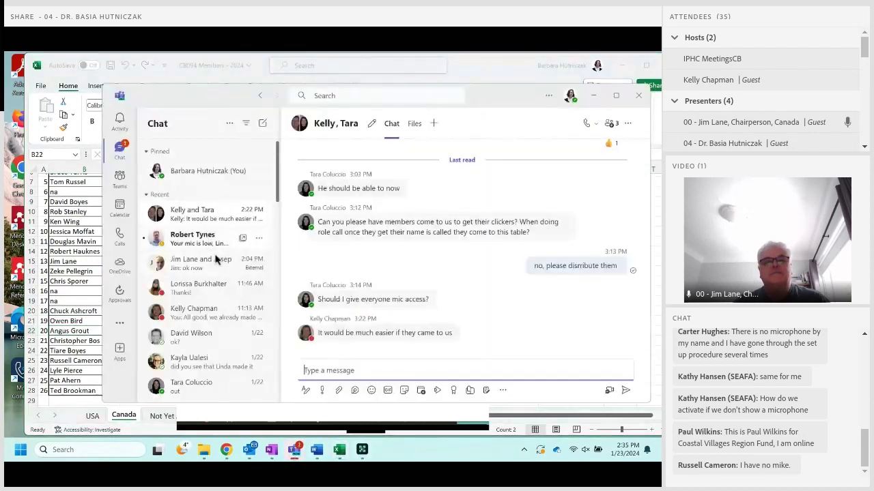
In the external Canada member's Teams chat, start a reply reading 'you miss', then return to Excel.
left_click(217, 263)
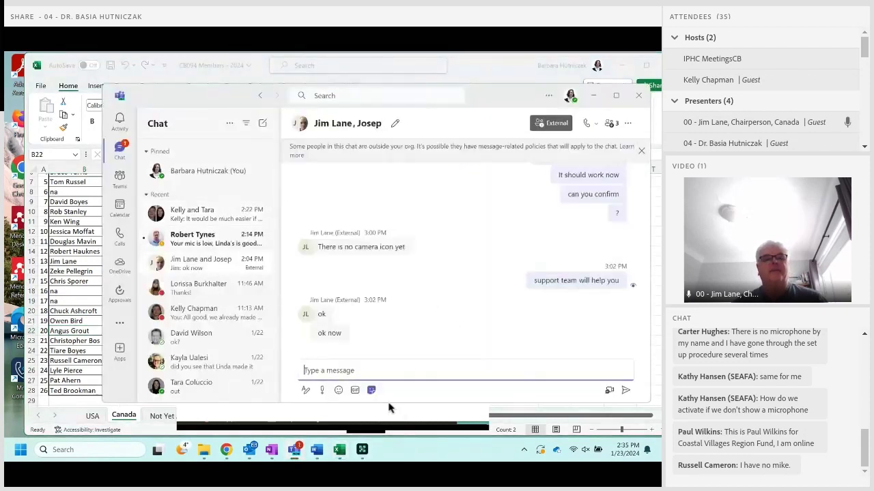
type("you mi")
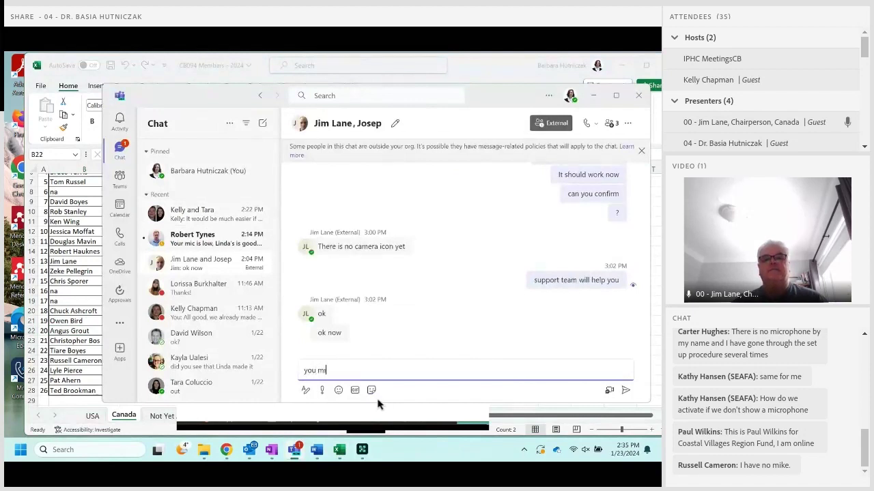
type("ss")
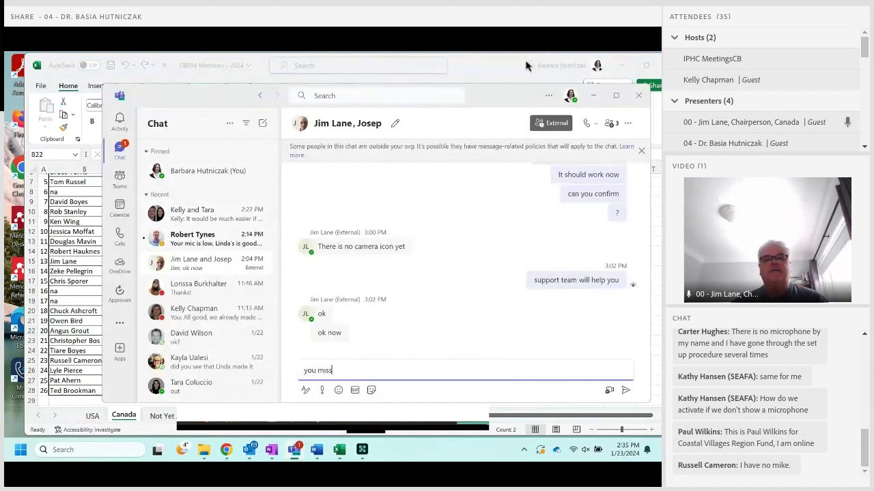
left_click(520, 79)
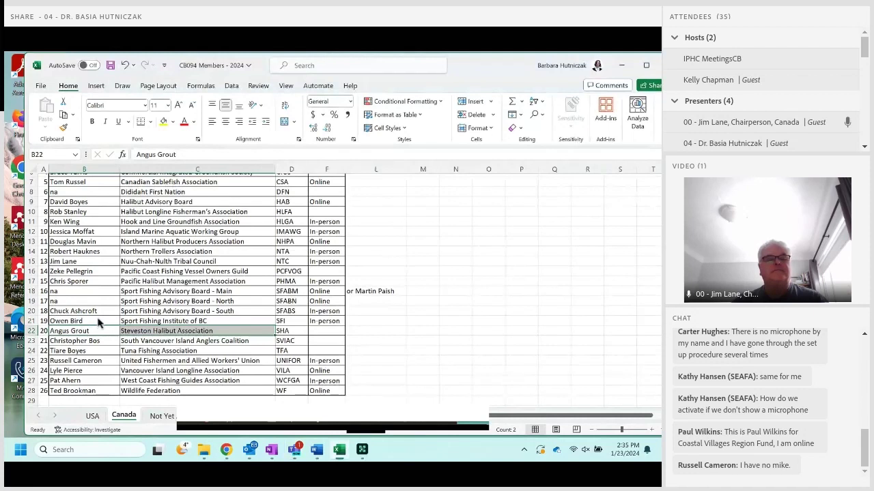
Enter the Sport Fishing Advisory Board - Main rep's full name in B18.
key("Up")
key("Up")
key("Up")
key("Up")
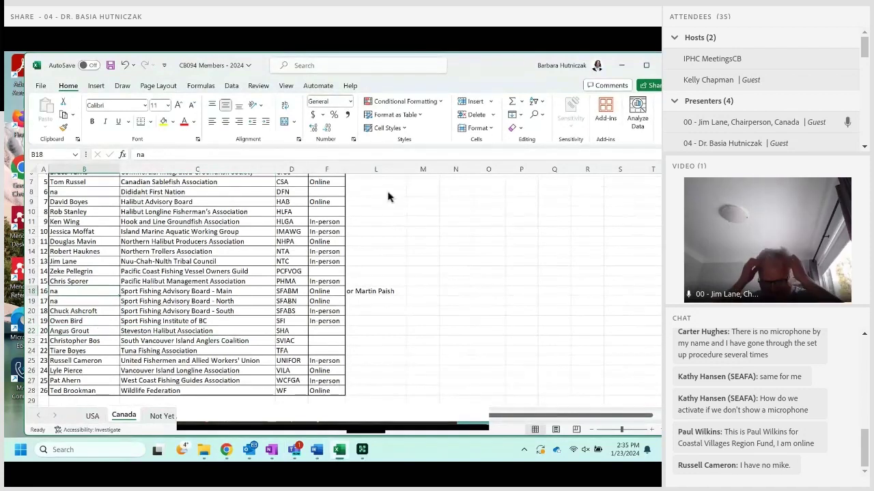
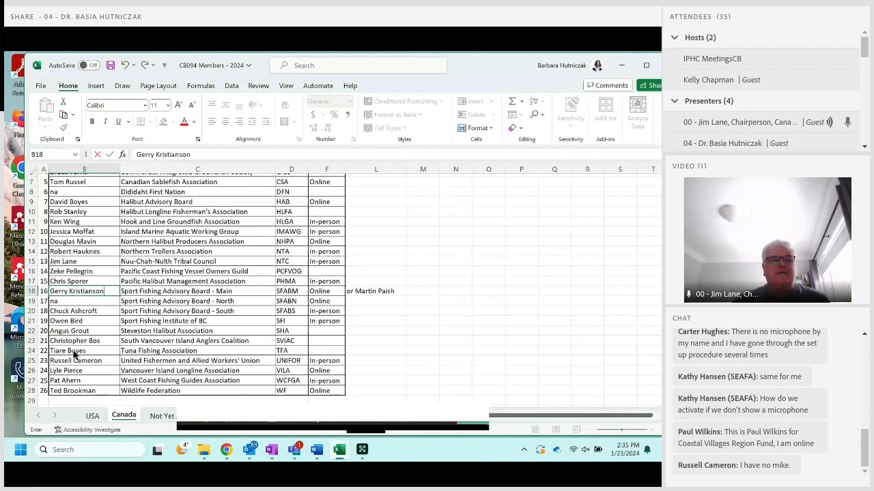
key("Down")
key("Down")
key("Down")
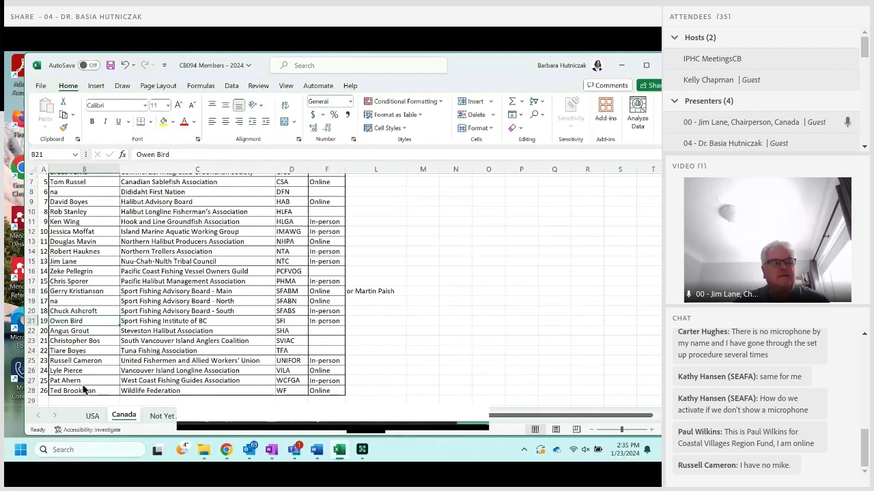
Mark the Tuna Fishing Association rep as na and send a Teams note naming the missed rep.
key("Down")
key("Down")
key("Down")
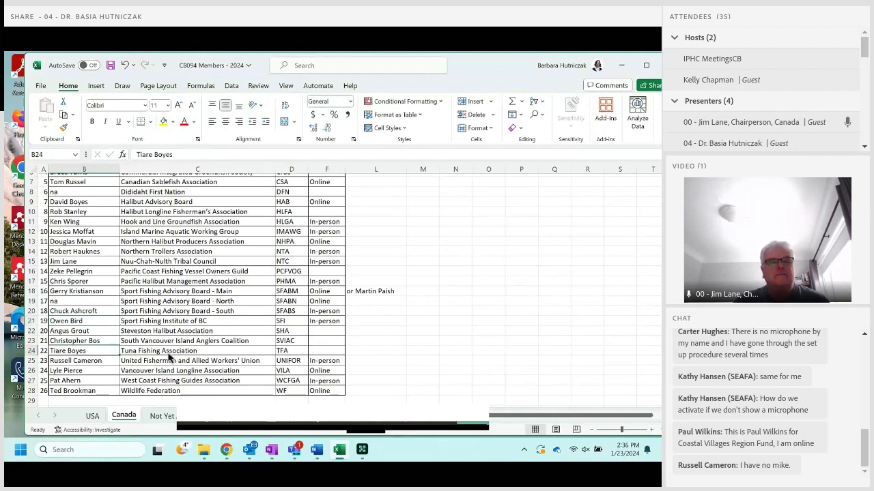
type("na")
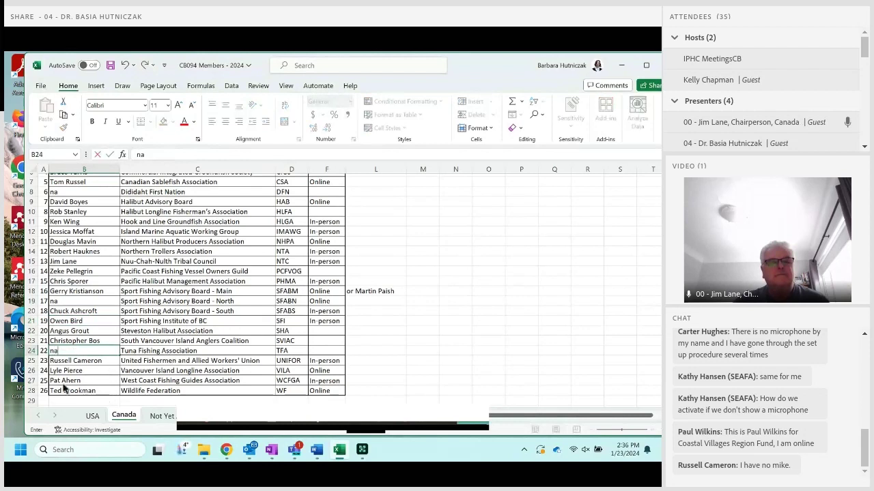
key("F2")
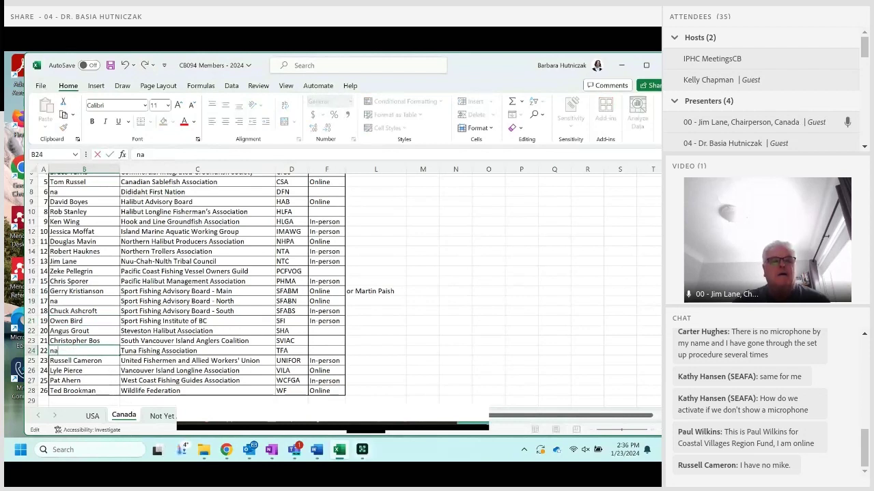
left_click(362, 449)
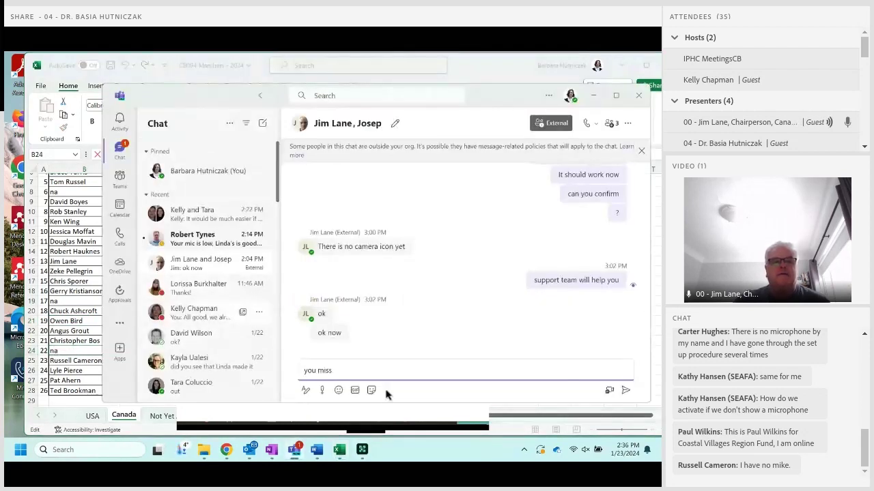
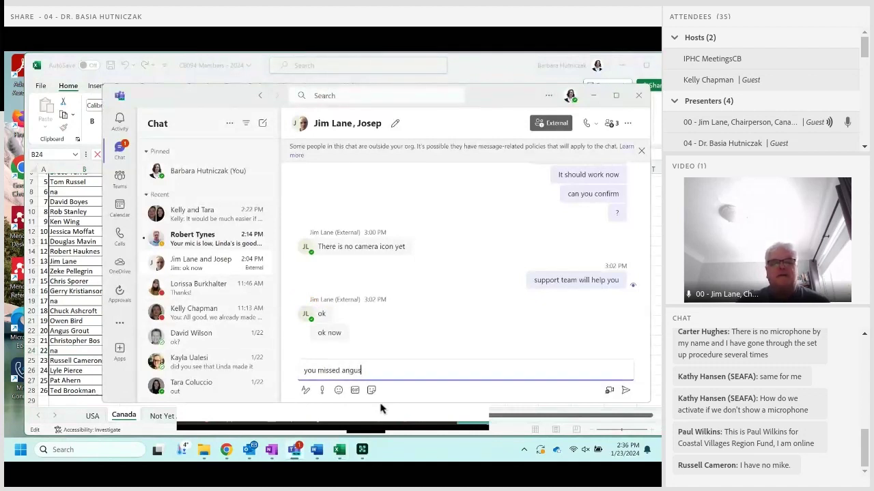
key("Return")
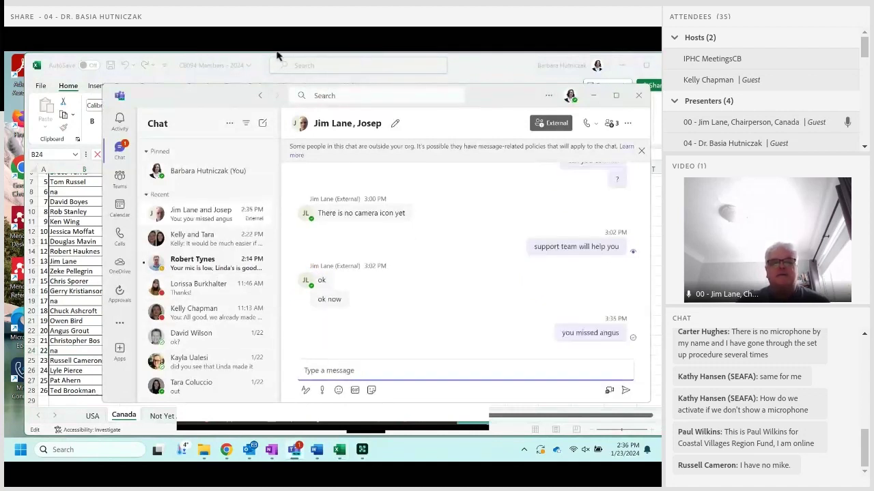
left_click(536, 71)
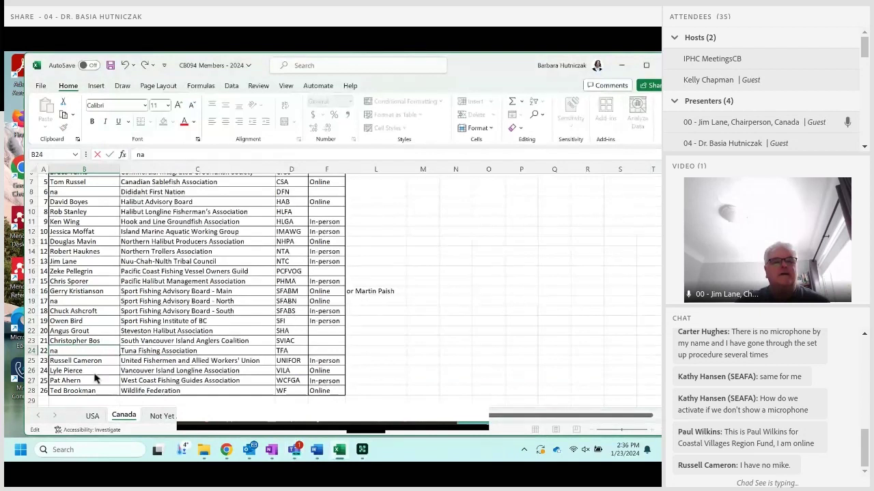
Set the Steveston Halibut Association rep's attendance to Online.
key("Up")
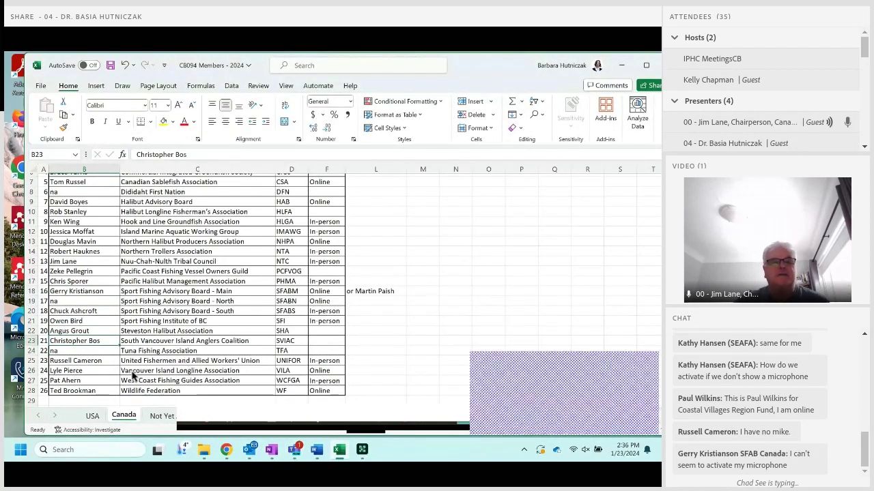
key("Up")
key("Right")
key("Right")
key("Right")
type("Online")
key("Return")
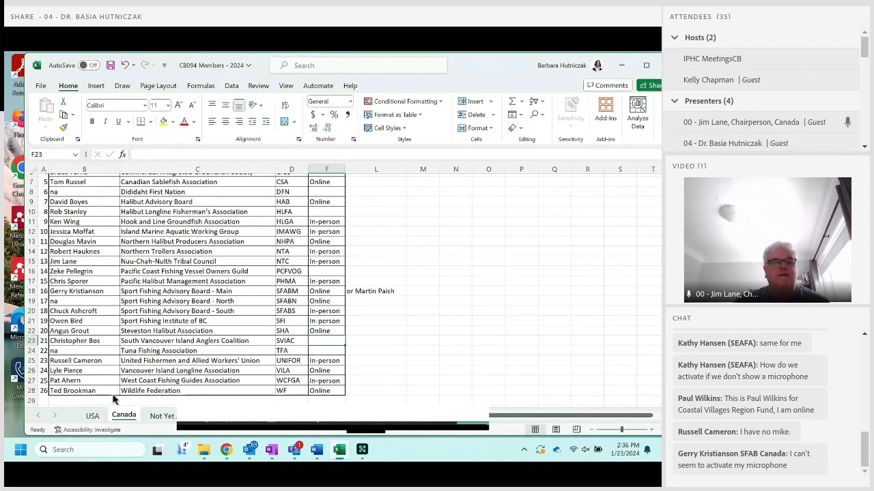
Change the United Fishermen and Allied Workers' Union rep's attendance from In-person to Online.
key("Down")
key("Down")
type("Online")
key("Return")
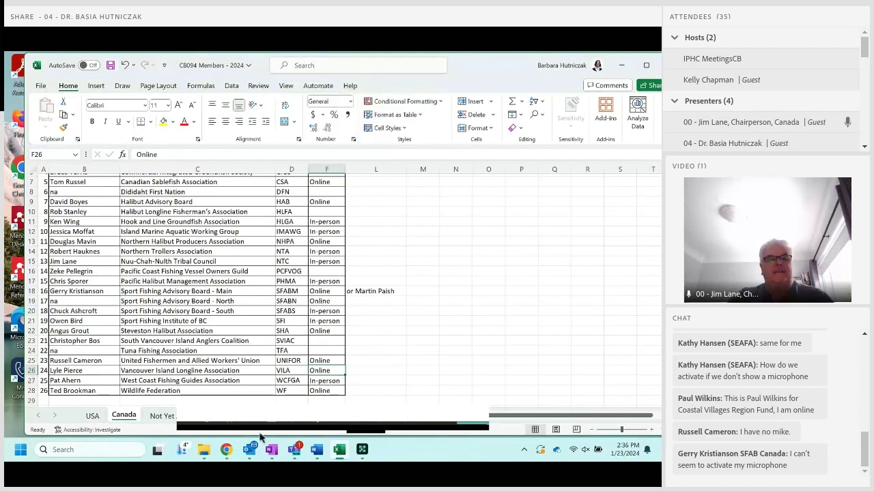
key("Left")
key("Left")
key("Left")
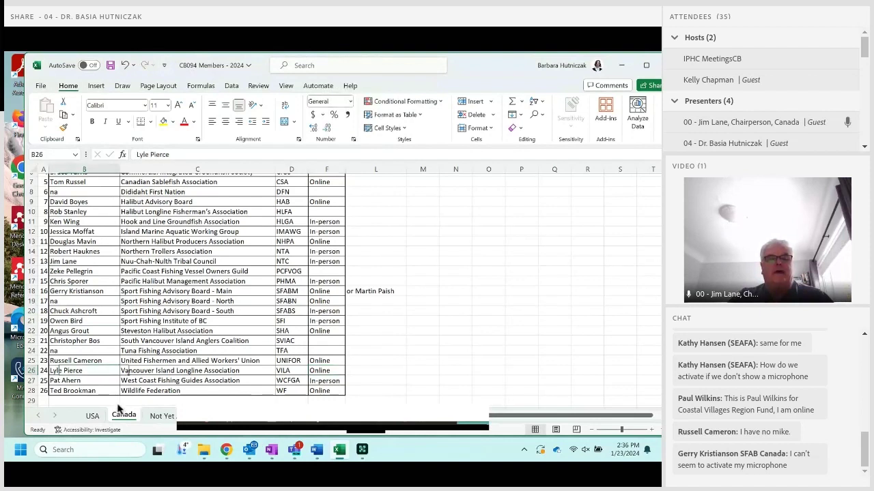
key("F2")
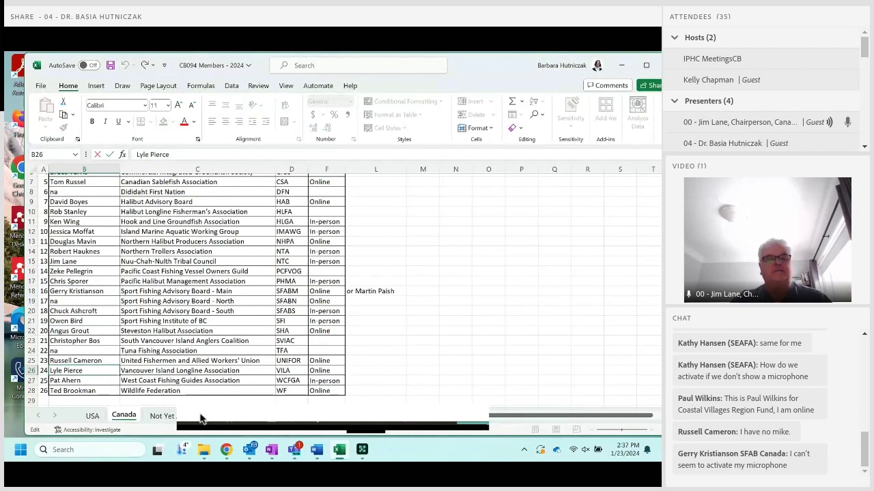
Mark the West Coast Fishing Guides Association rep's attendance as Online.
key("Return")
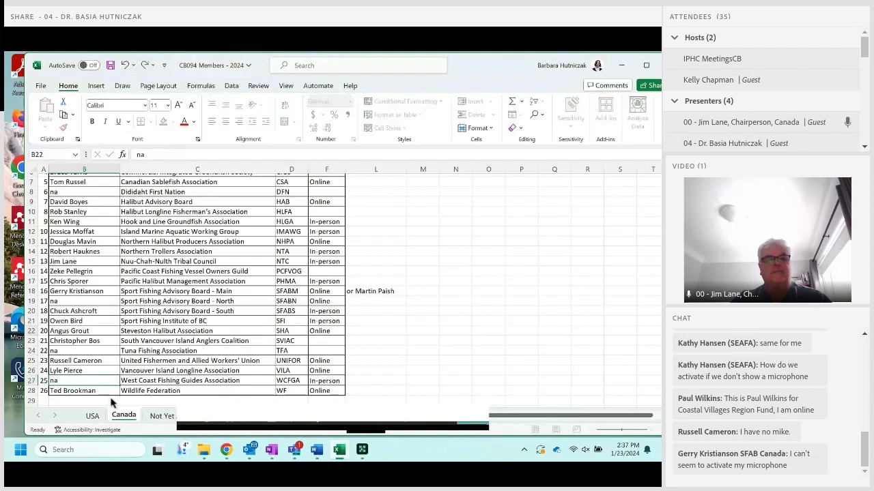
key("ctrl+z")
key("ctrl+z")
key("ctrl+z")
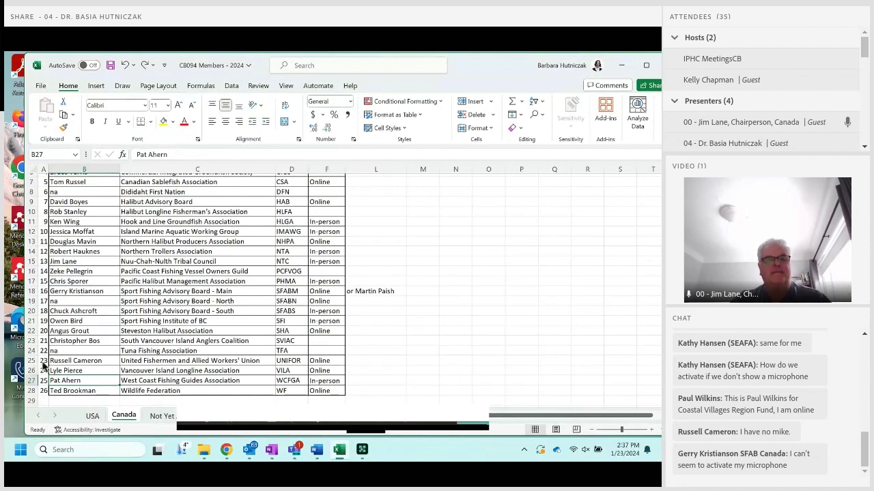
key("Right")
key("Right")
key("Right")
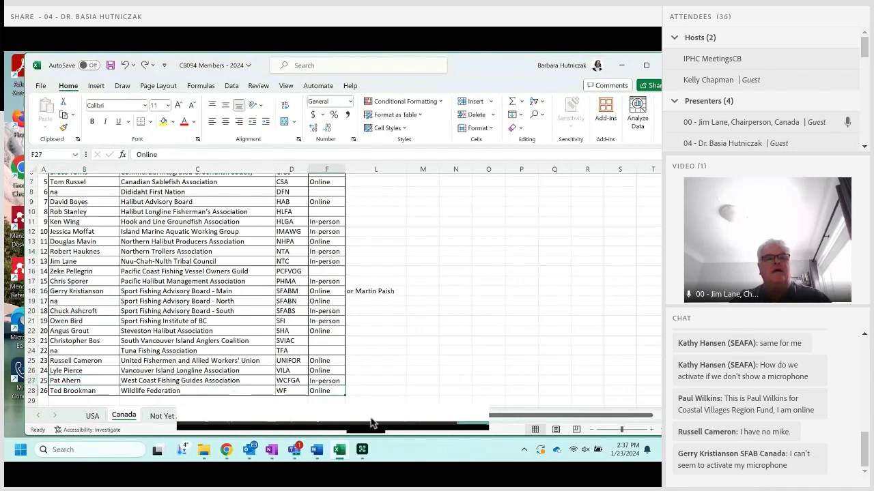
type("Online")
key("Return")
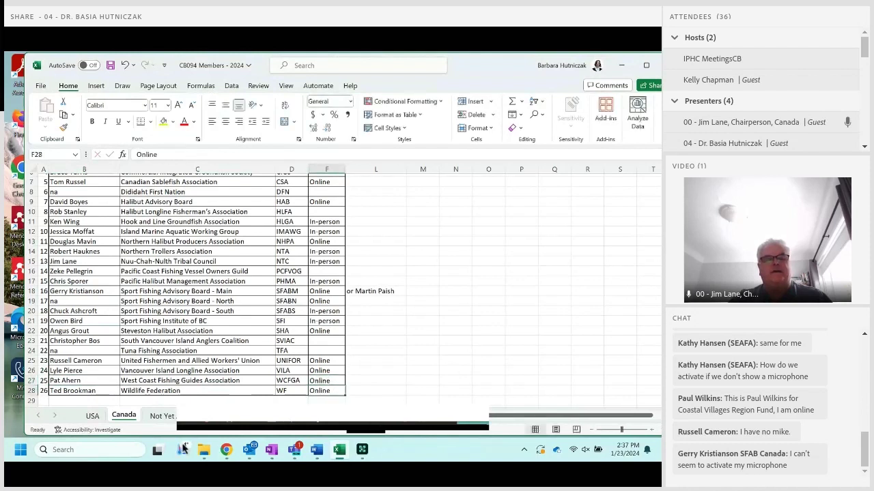
Replace the Wildlife Federation rep's name with the new representative's name.
left_click(68, 390)
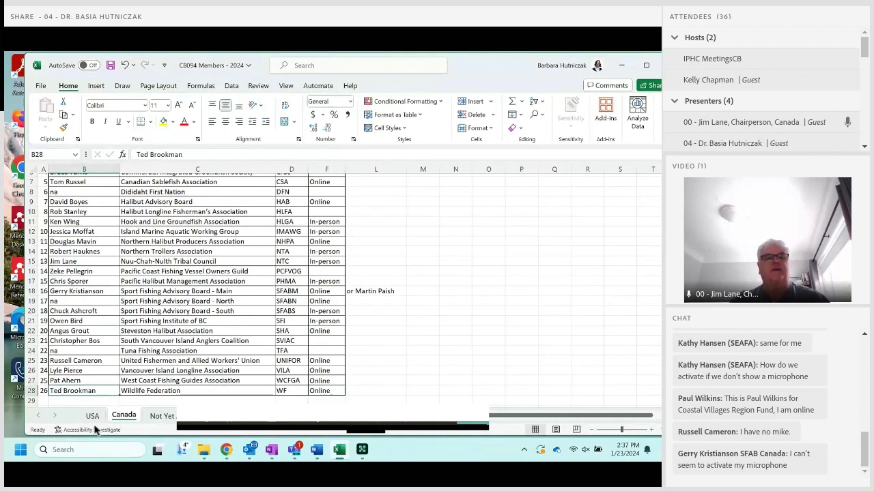
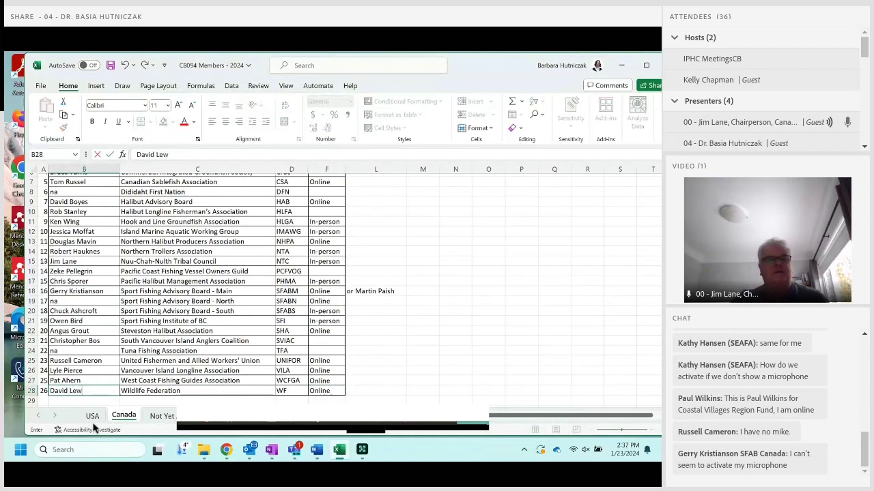
left_click(82, 340)
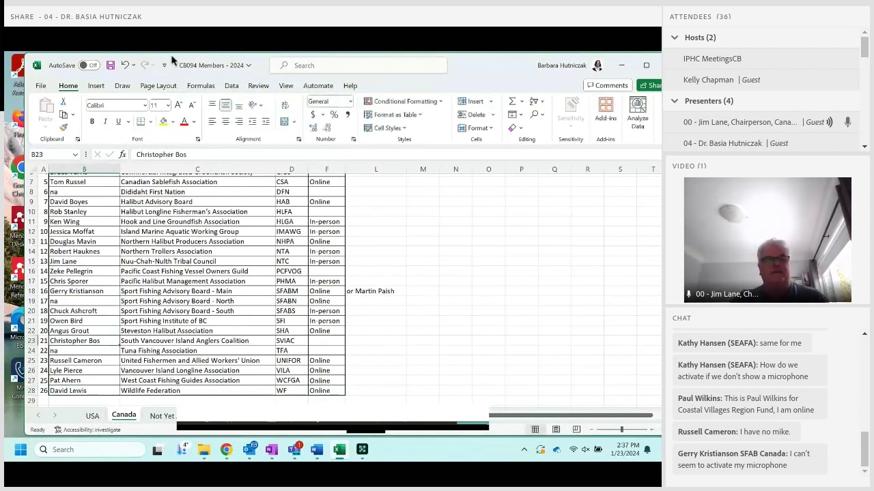
Start a Save As of CB094 Members - 2024, browsing for the destination folder.
left_click(41, 86)
left_click(60, 245)
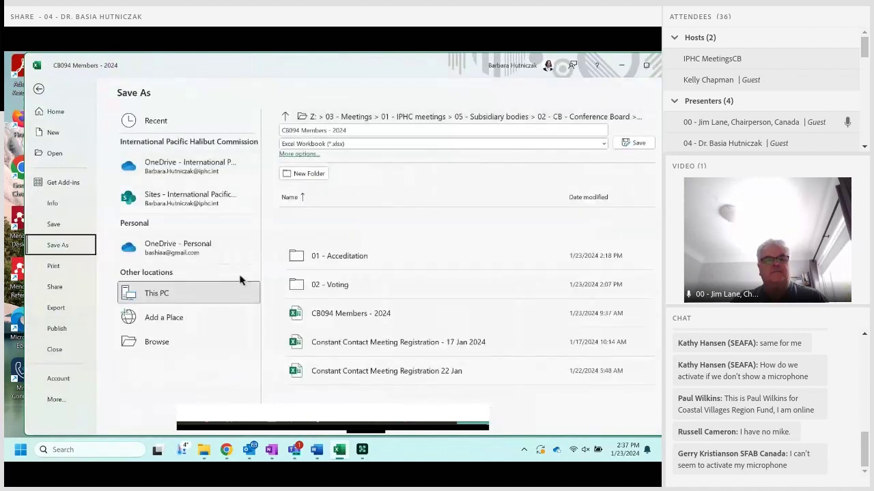
left_click(186, 342)
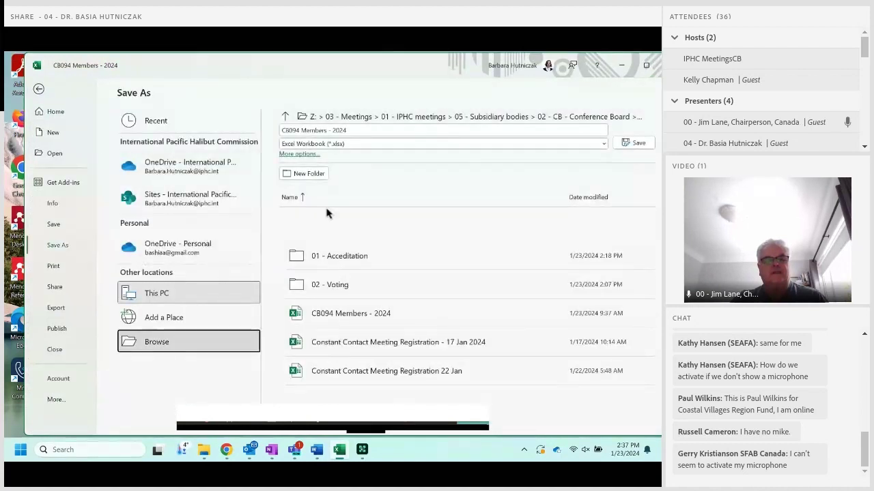